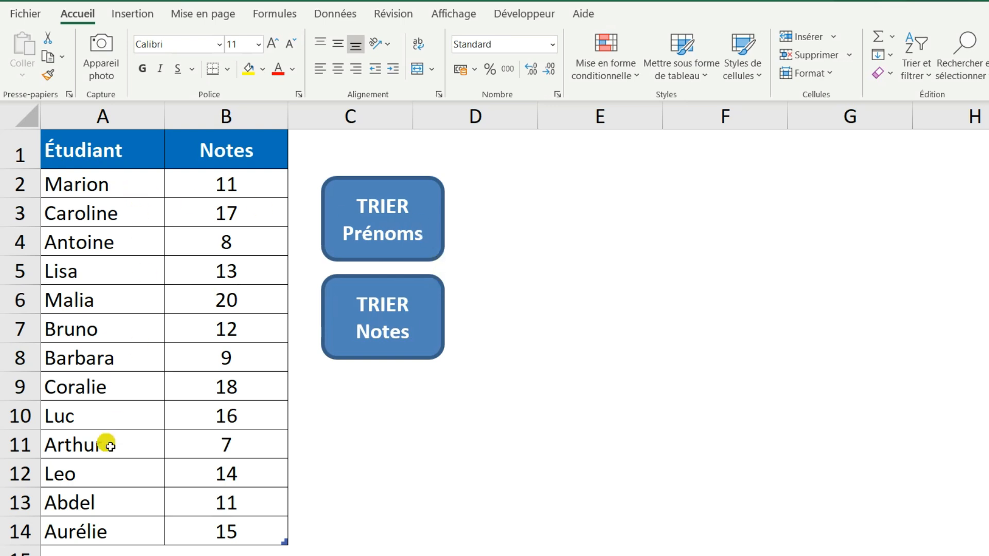
- Try out the two finished sort buttons, sorting the student table by first name and by grade
{"action": "left_click", "coordinate": [394, 240]}
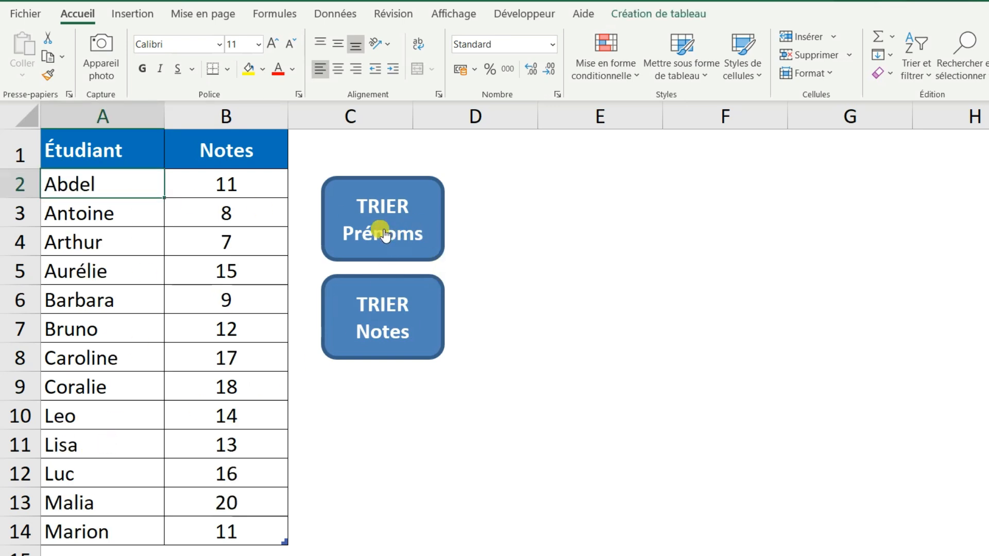
{"action": "left_click", "coordinate": [404, 331]}
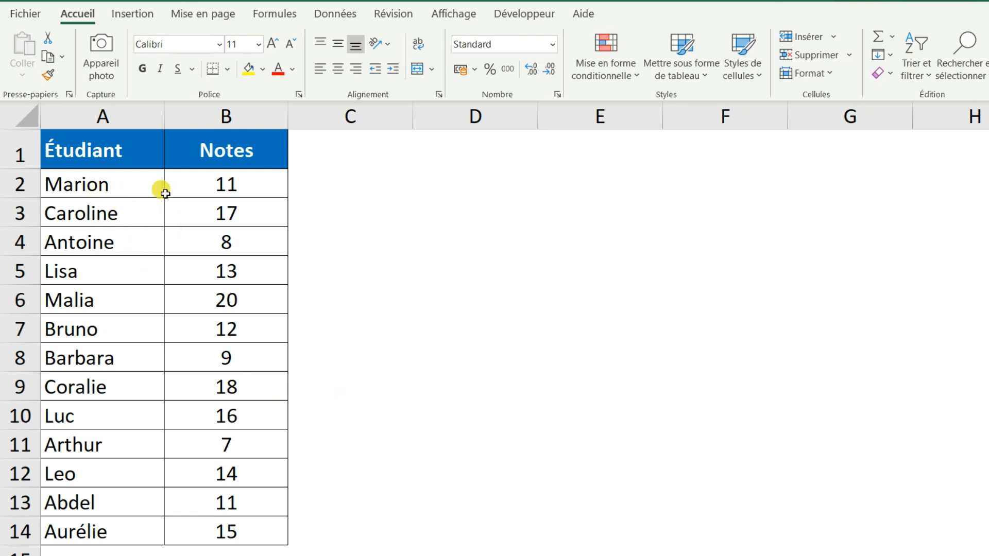
- Format the range A1:B14 as a table with headers, using a light blue table style
{"action": "left_click", "coordinate": [125, 189]}
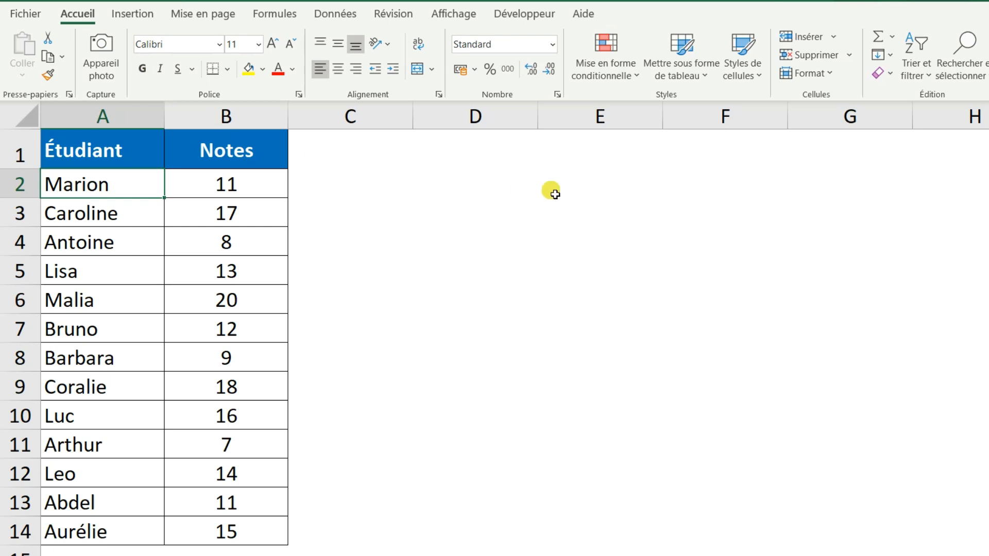
{"action": "left_click", "coordinate": [687, 81]}
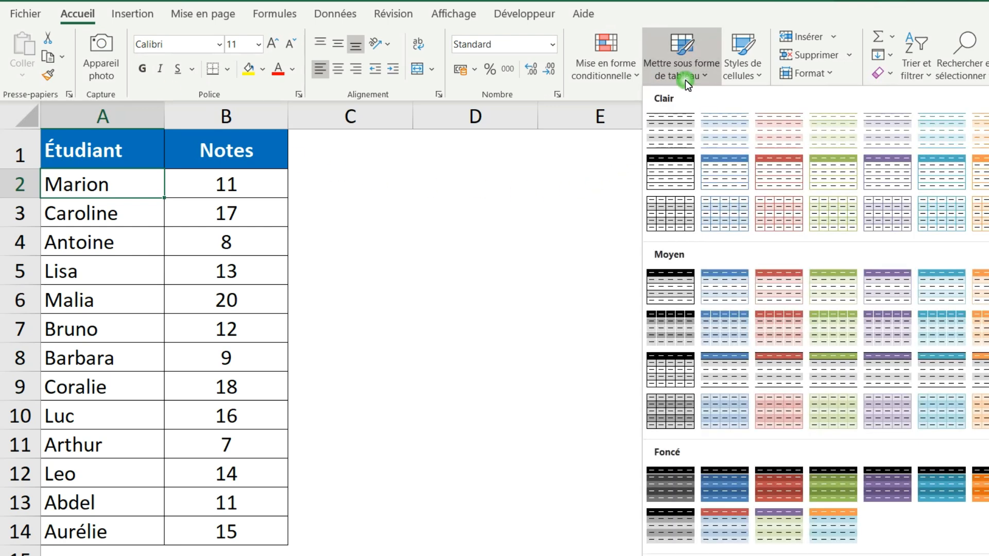
{"action": "left_click", "coordinate": [728, 175]}
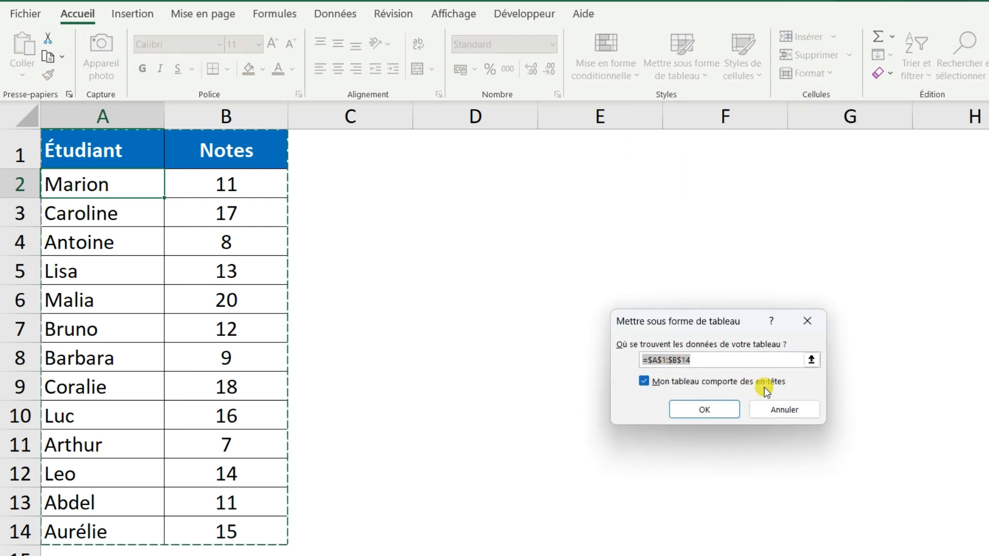
{"action": "left_click", "coordinate": [723, 416]}
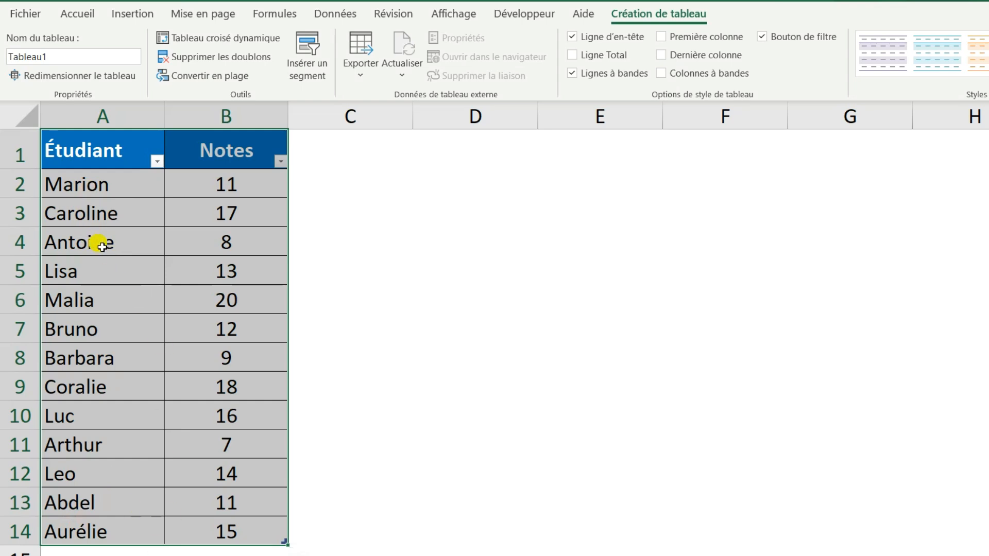
- With cell A2 selected, start recording a macro named Tri_AàZ stored in this workbook
{"action": "left_click", "coordinate": [131, 184]}
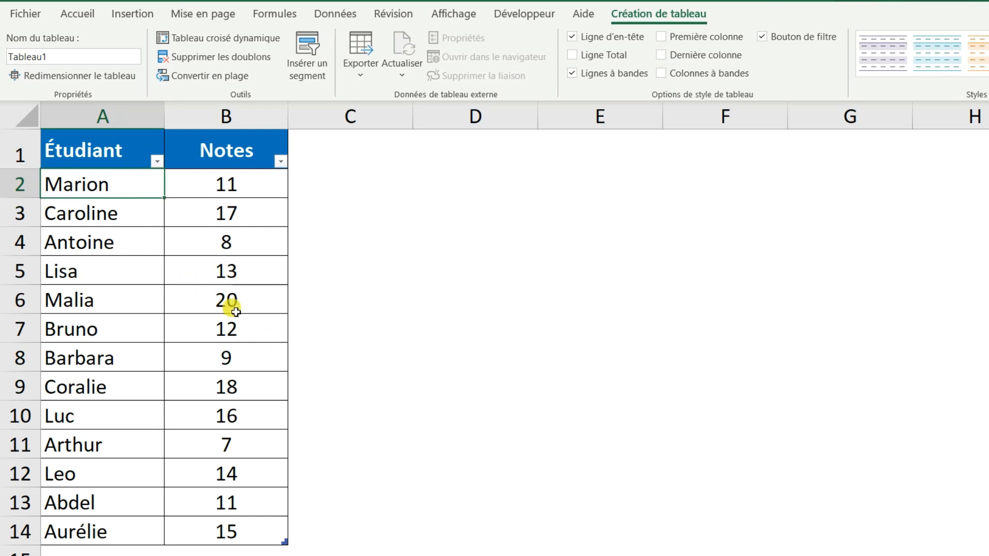
{"action": "left_click", "coordinate": [533, 12]}
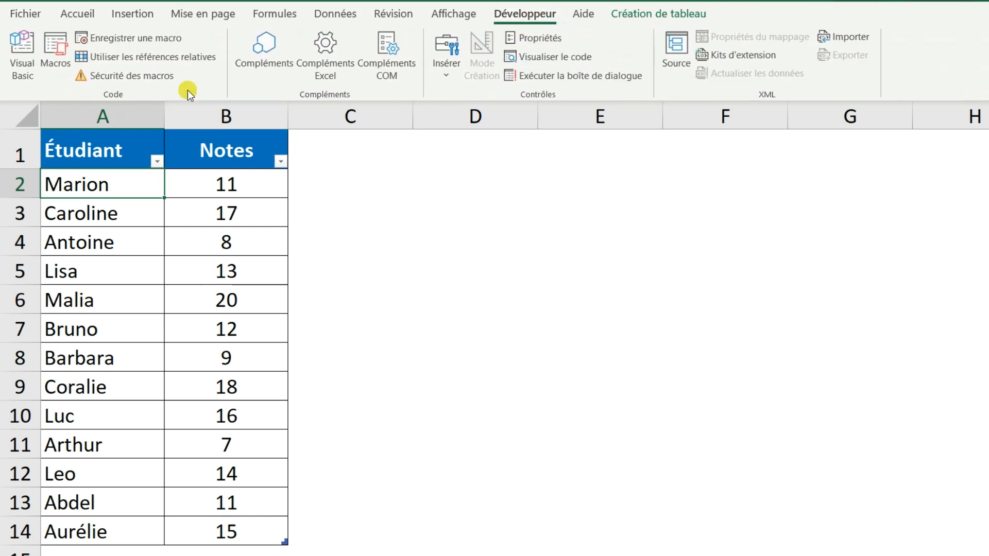
{"action": "left_click", "coordinate": [160, 40]}
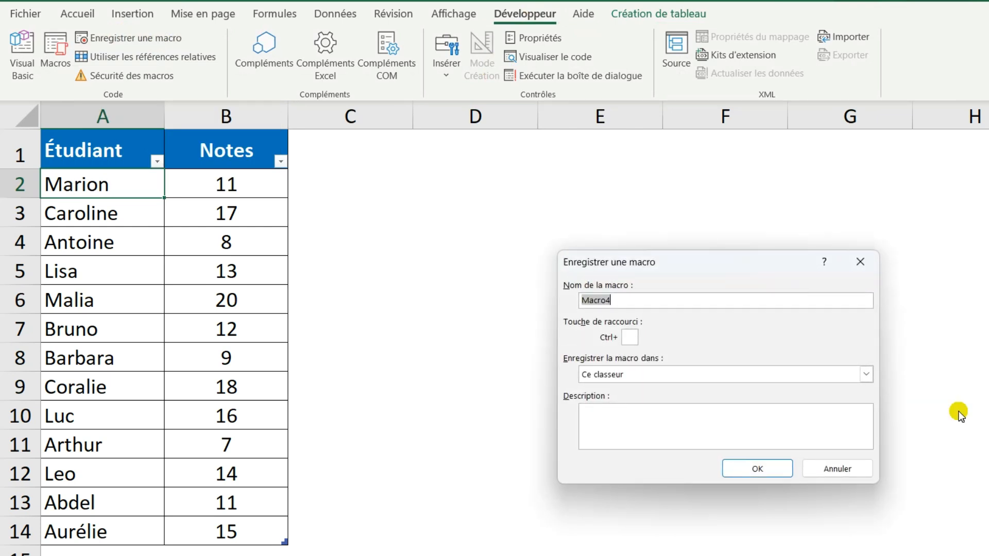
{"action": "type", "text": "Tri_AàZ"}
{"action": "left_click", "coordinate": [784, 469]}
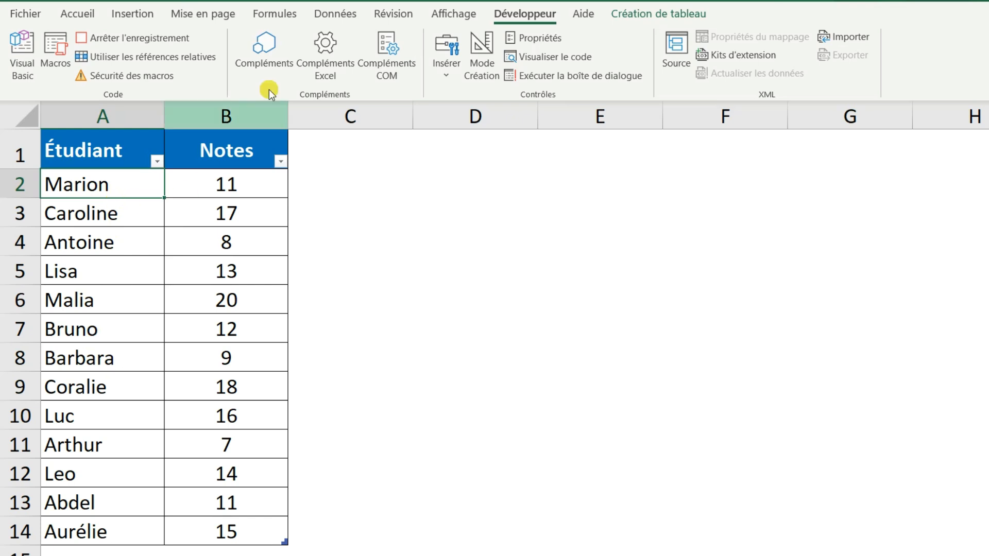
- Sort the Étudiant column from A to Z and stop recording the macro
{"action": "left_click", "coordinate": [329, 15]}
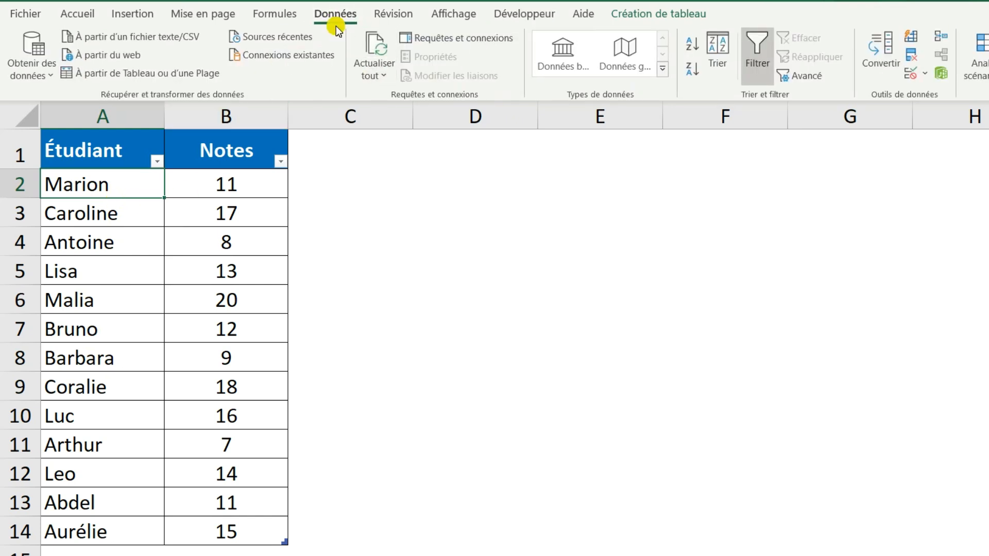
{"action": "left_click", "coordinate": [695, 48]}
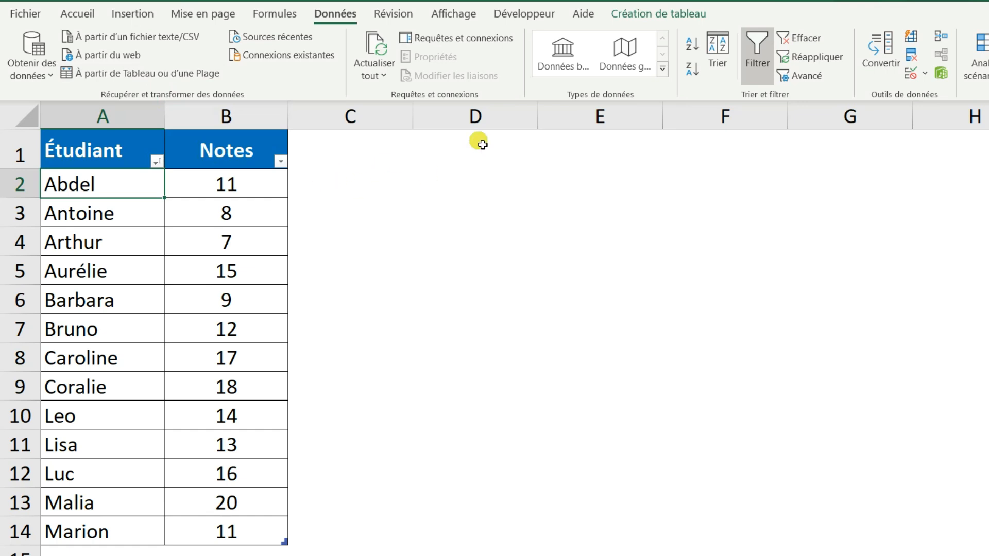
{"action": "left_click", "coordinate": [542, 16]}
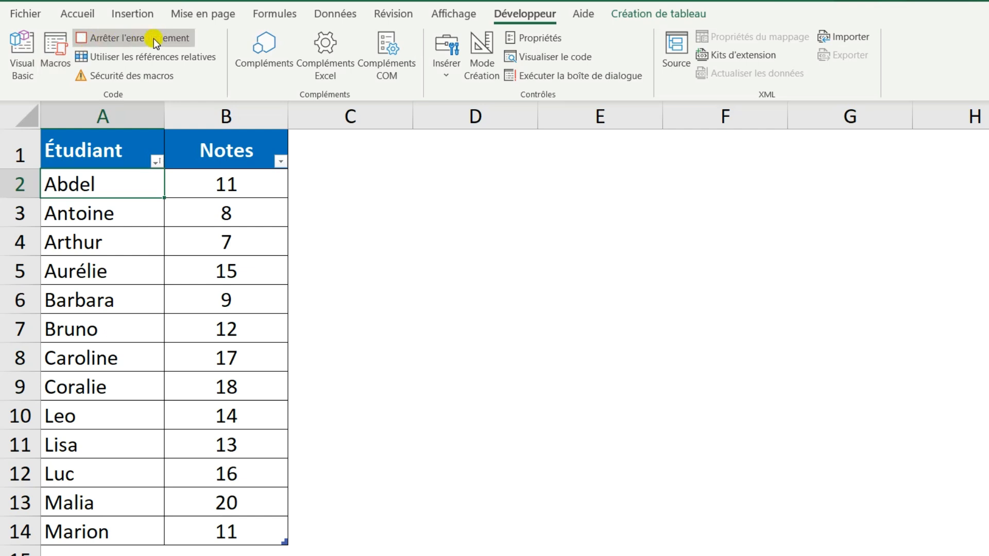
{"action": "left_click", "coordinate": [185, 35]}
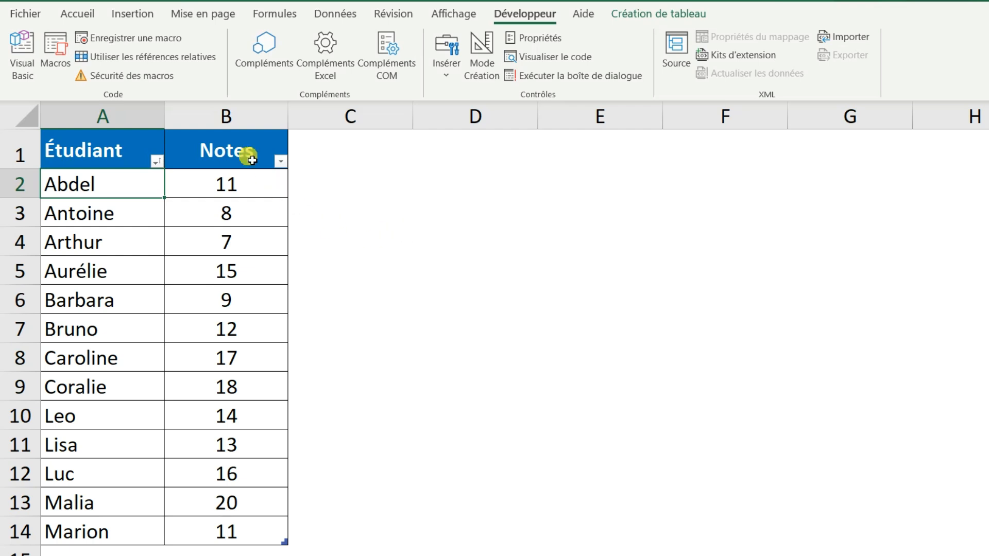
- Draw a rounded rectangle beside the table over column C and label it "TRIER Prénoms" on two lines
{"action": "left_click", "coordinate": [151, 22]}
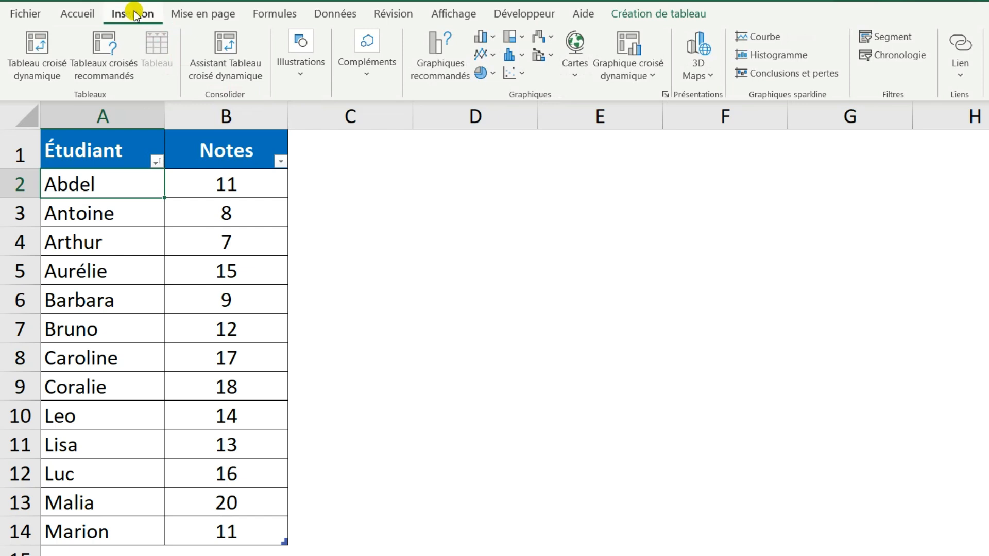
{"action": "left_click", "coordinate": [308, 81]}
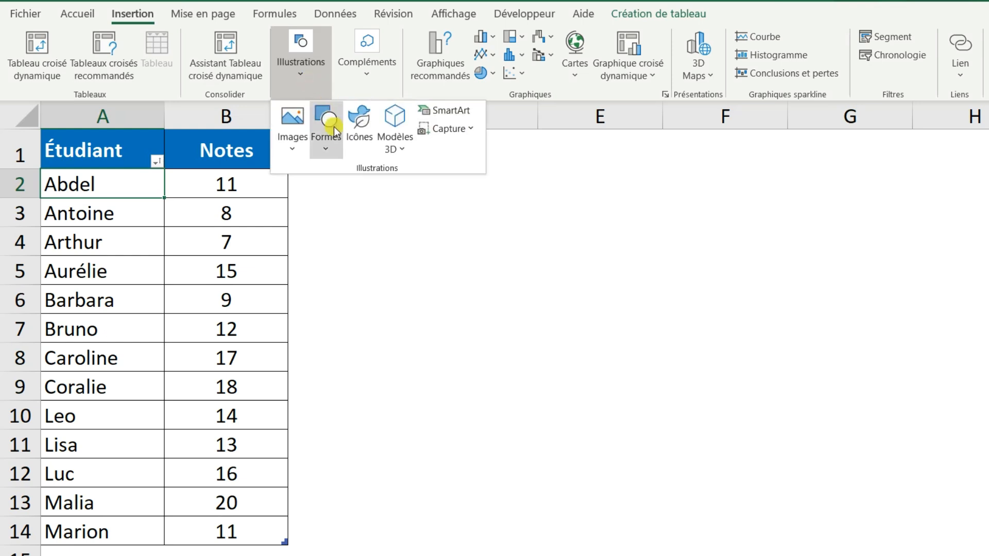
{"action": "left_click", "coordinate": [330, 153]}
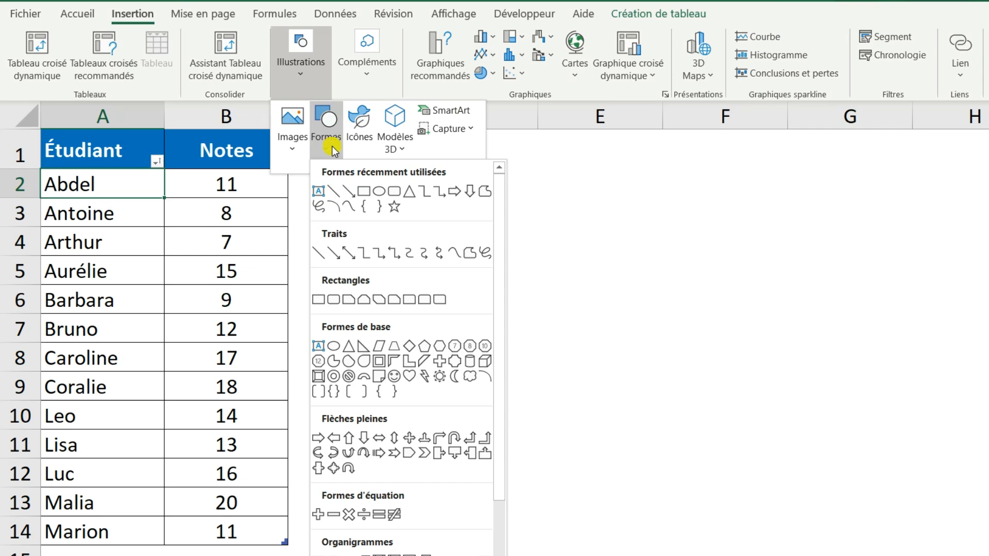
{"action": "left_click", "coordinate": [395, 190]}
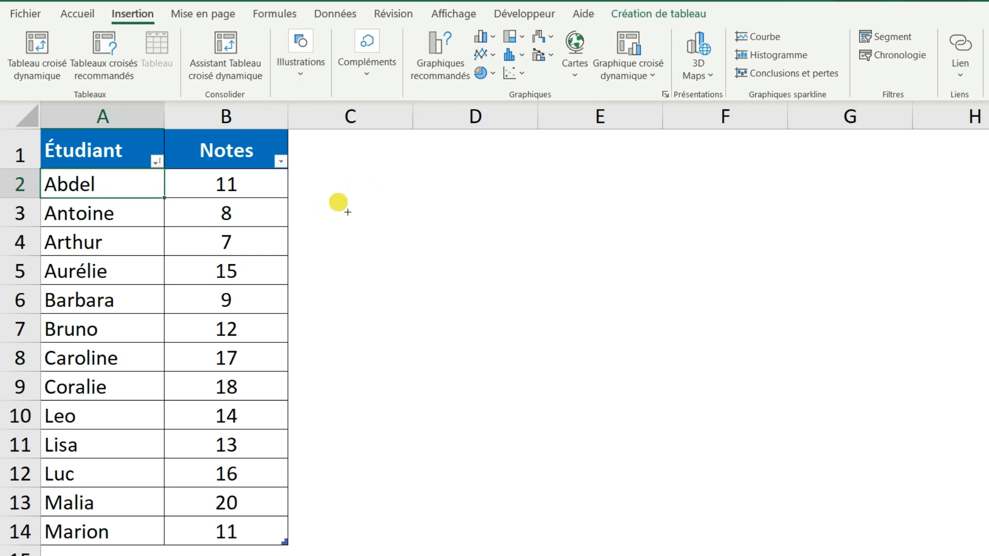
{"action": "left_click_drag", "start_coordinate": [347, 212], "coordinate": [443, 268]}
{"action": "type", "text": "TRIER "}
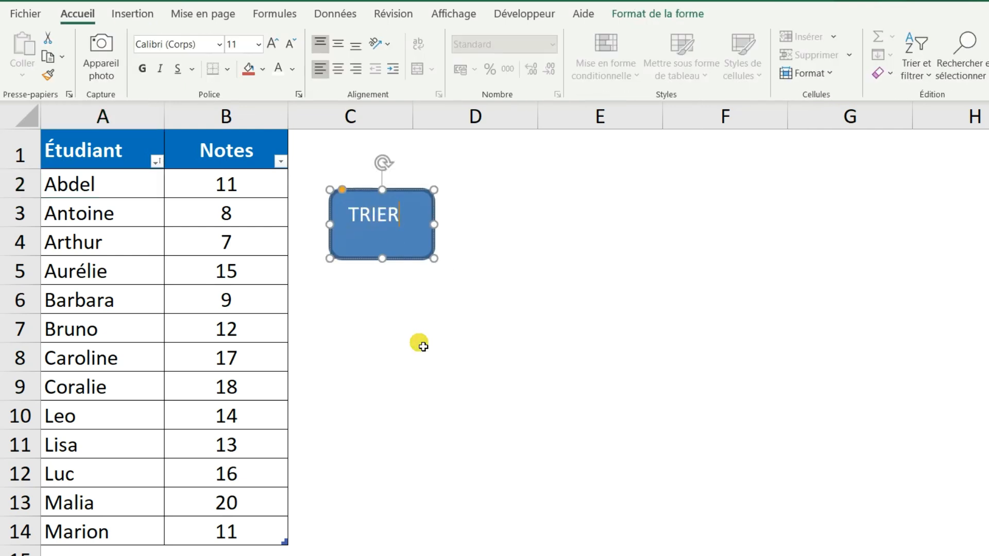
{"action": "type", "text": "Préno"}
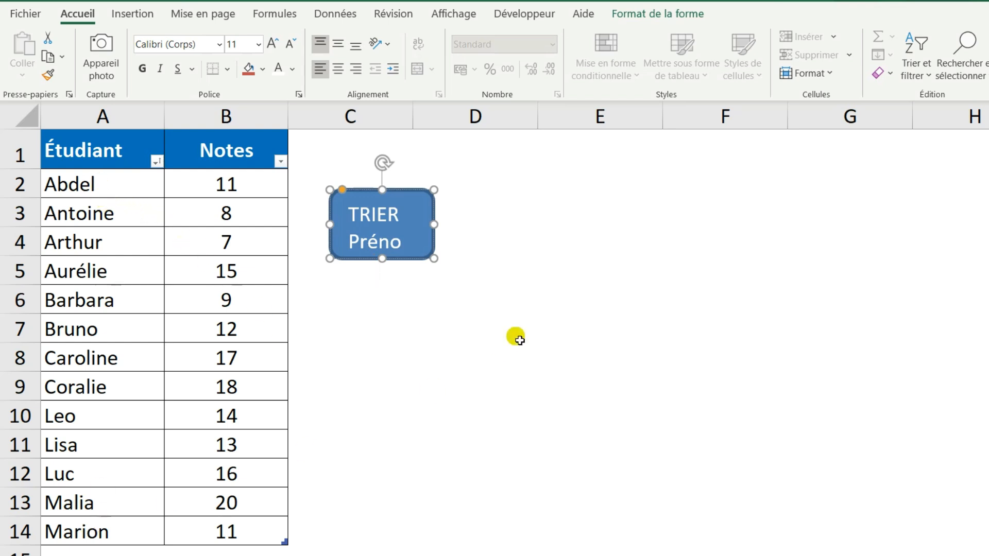
- Make the shape's text bold and centred horizontally and vertically, and enlarge the shape so the whole label fits
{"action": "key", "text": "ctrl+a"}
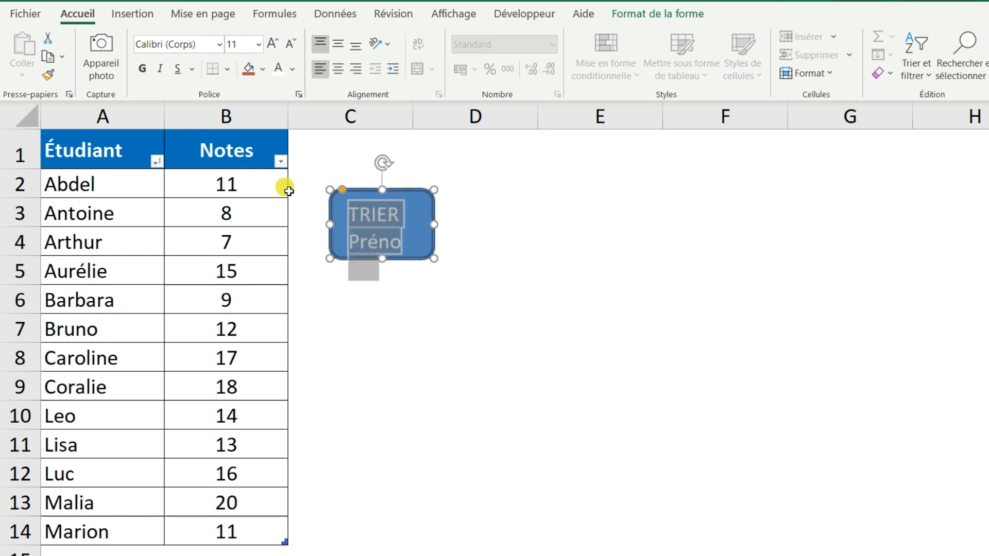
{"action": "left_click", "coordinate": [143, 77]}
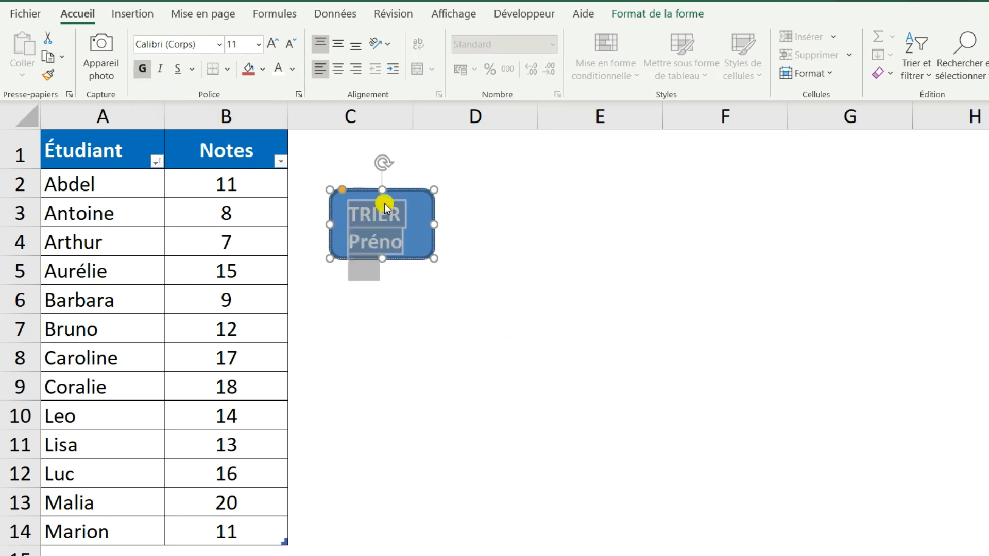
{"action": "left_click", "coordinate": [338, 68]}
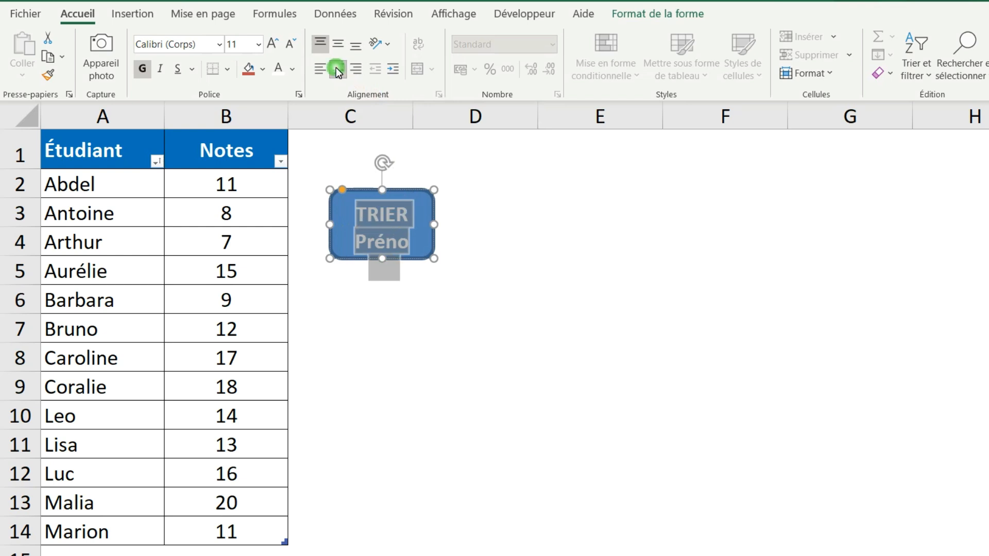
{"action": "left_click", "coordinate": [340, 43]}
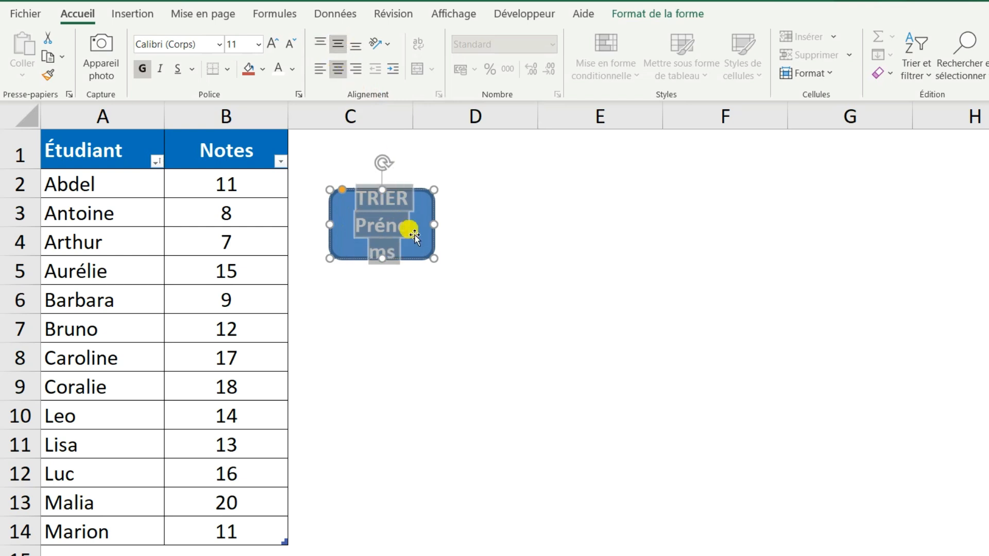
{"action": "left_click_drag", "start_coordinate": [439, 230], "coordinate": [459, 237]}
{"action": "mouse_move", "coordinate": [402, 269]}
{"action": "left_mouse_down"}
{"action": "mouse_move", "coordinate": [391, 265]}
{"action": "mouse_move", "coordinate": [392, 275]}
{"action": "left_mouse_up"}
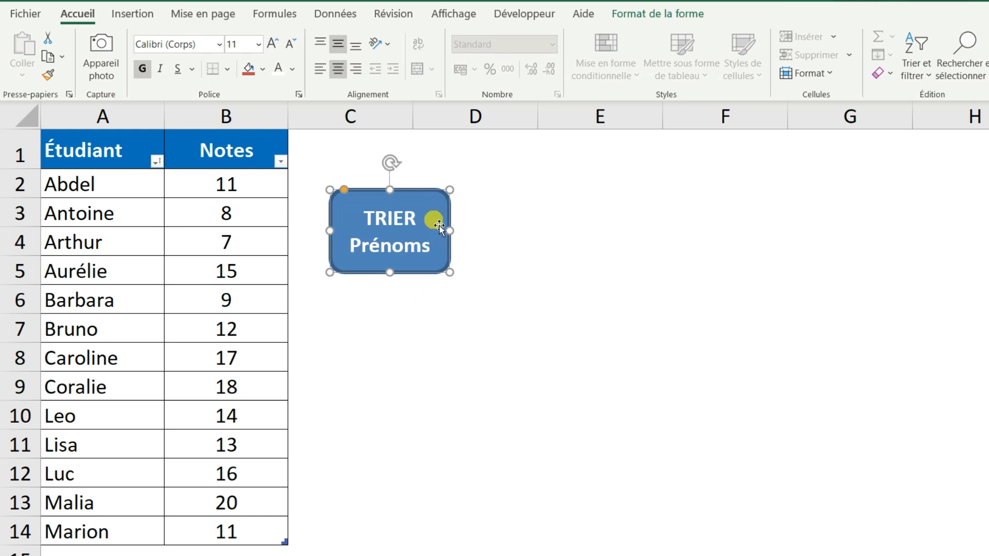
- Assign the macro Tri_AàZ to the "TRIER Prénoms" shape and deselect the shape
{"action": "right_click", "coordinate": [436, 211]}
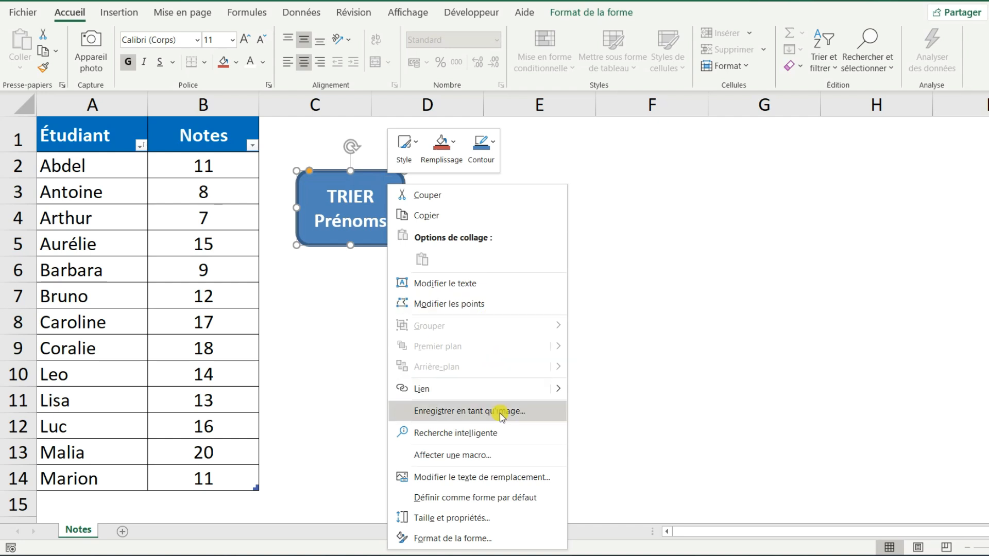
{"action": "left_click", "coordinate": [504, 456]}
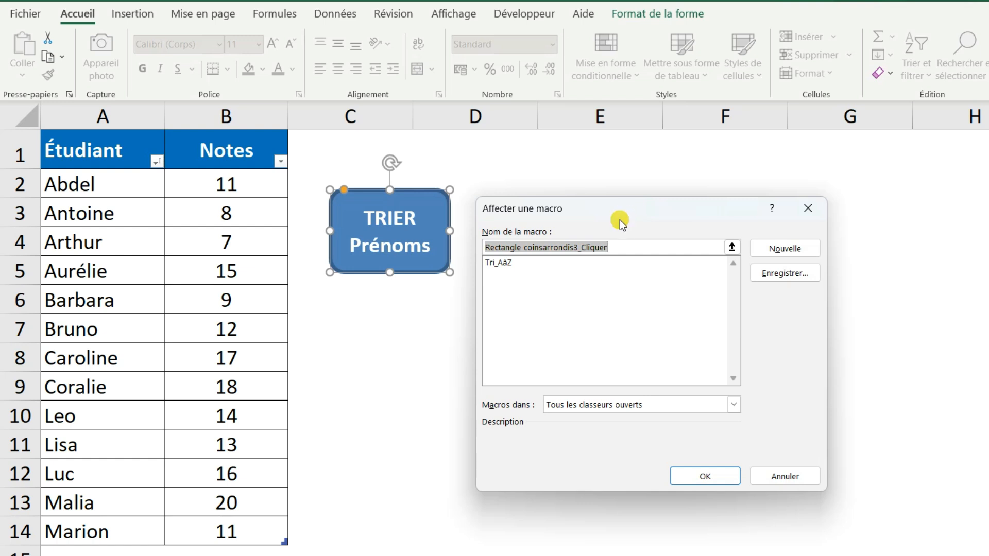
{"action": "left_click", "coordinate": [515, 261]}
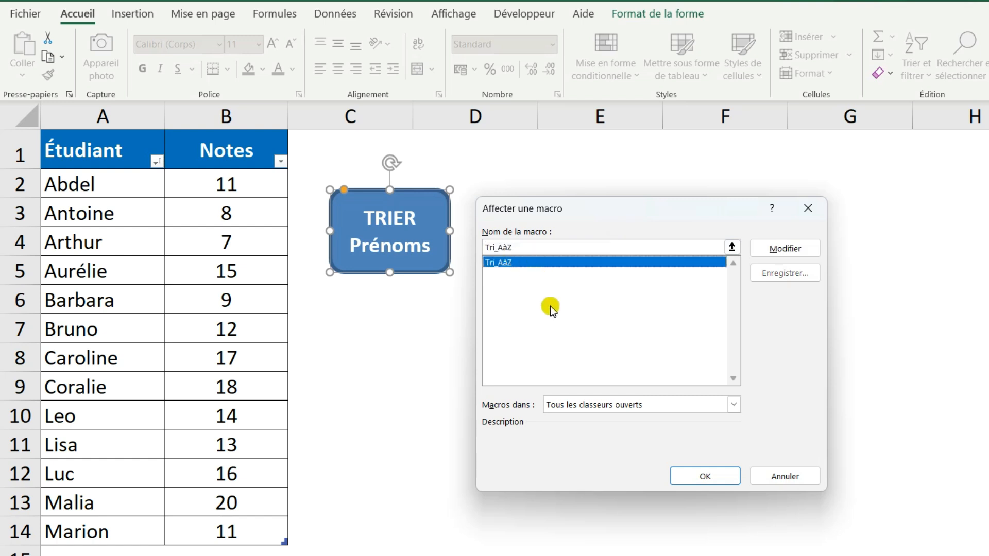
{"action": "left_click", "coordinate": [705, 476]}
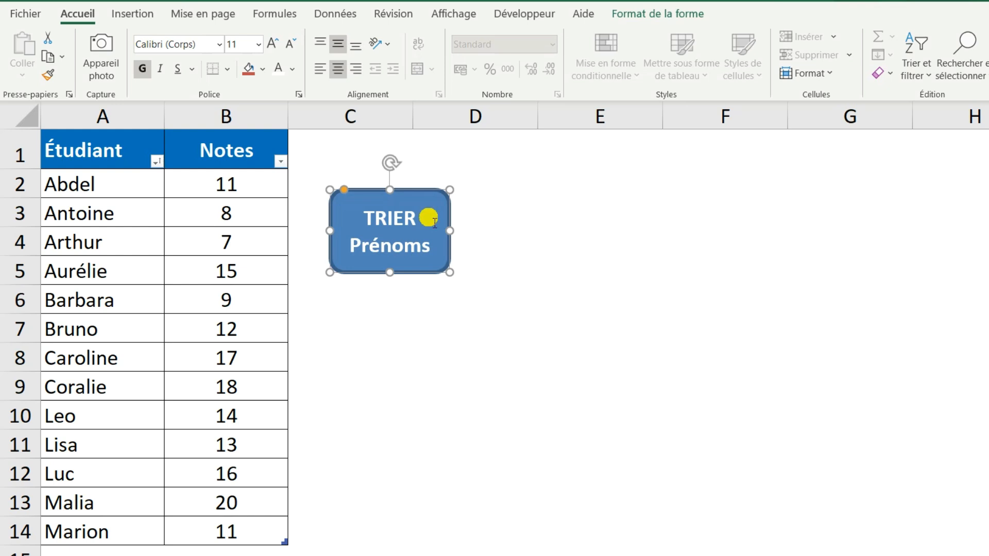
{"action": "key", "text": "Escape"}
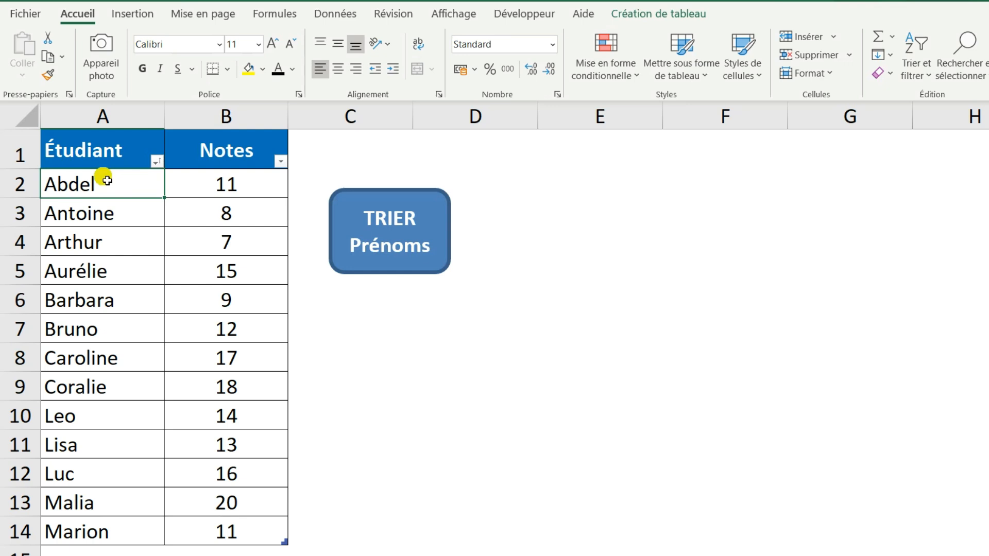
- Replace the student's first name in cell A7 with a different first name starting with M
{"action": "left_click", "coordinate": [91, 331]}
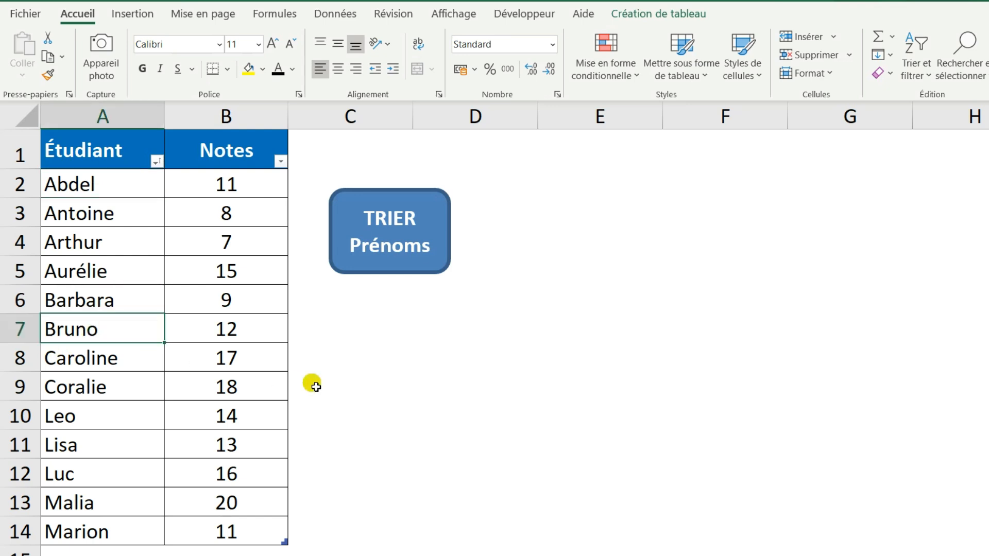
{"action": "type", "text": "Maxime"}
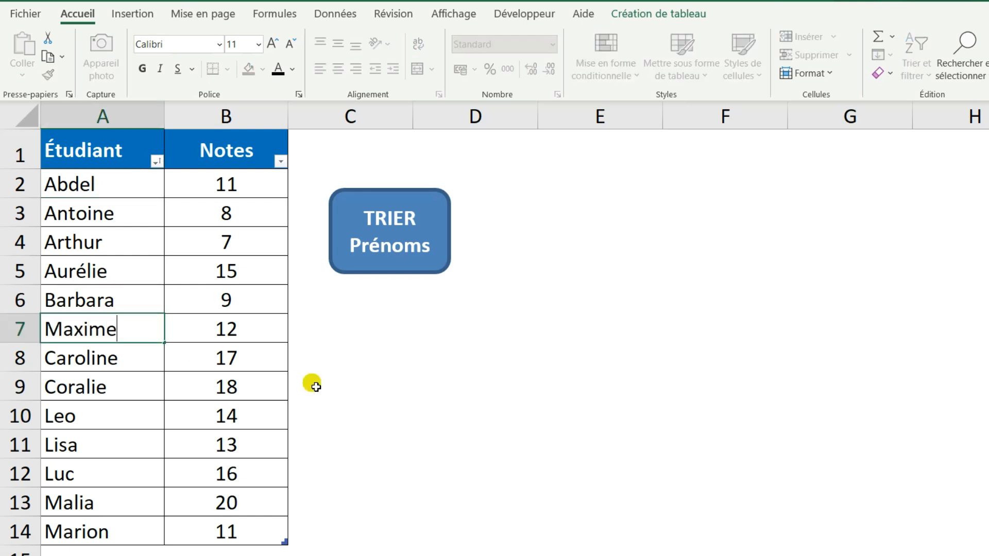
{"action": "key", "text": "Return"}
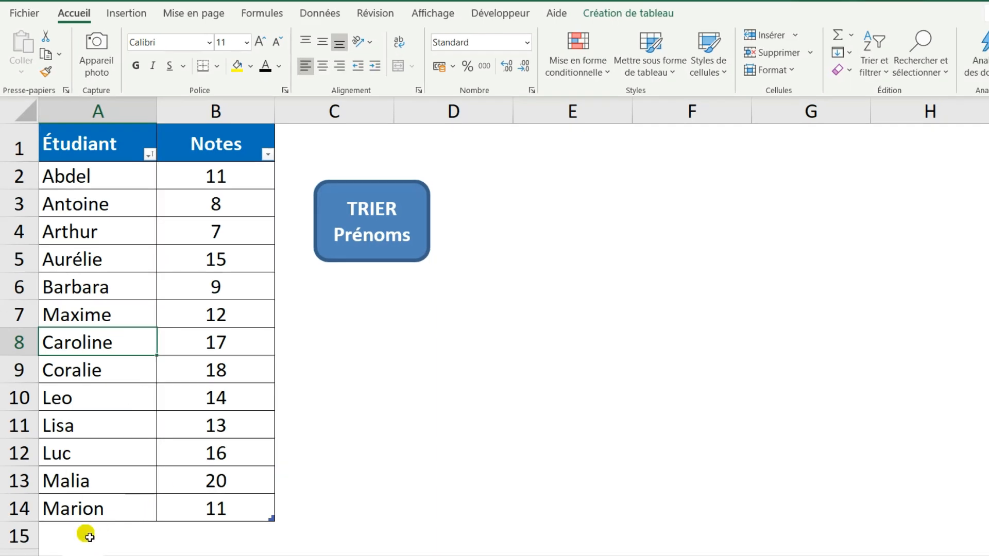
- Add a student whose first name starts with C and grade 15 in row 15, and sort the table using the "TRIER Prénoms" shape
{"action": "left_click", "coordinate": [111, 538]}
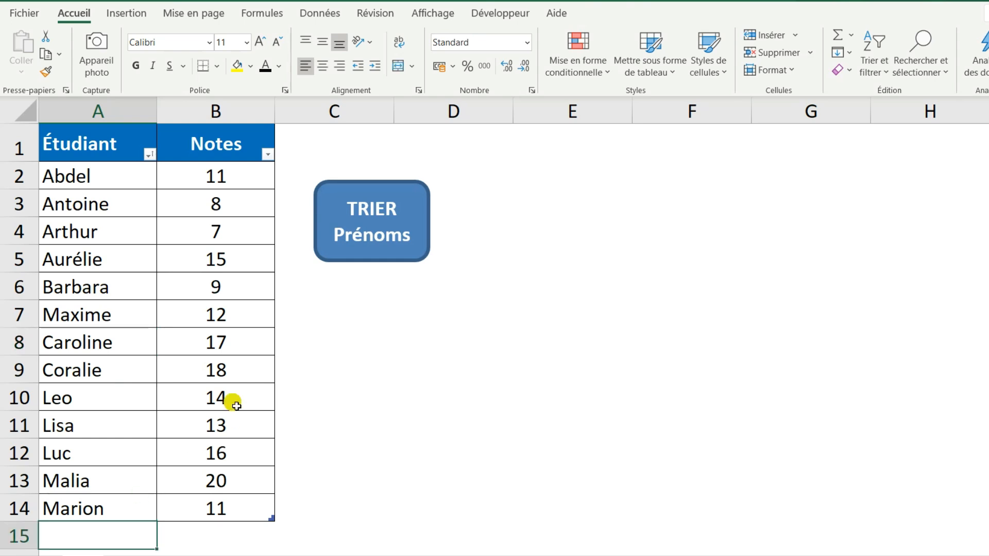
{"action": "type", "text": "Corentin"}
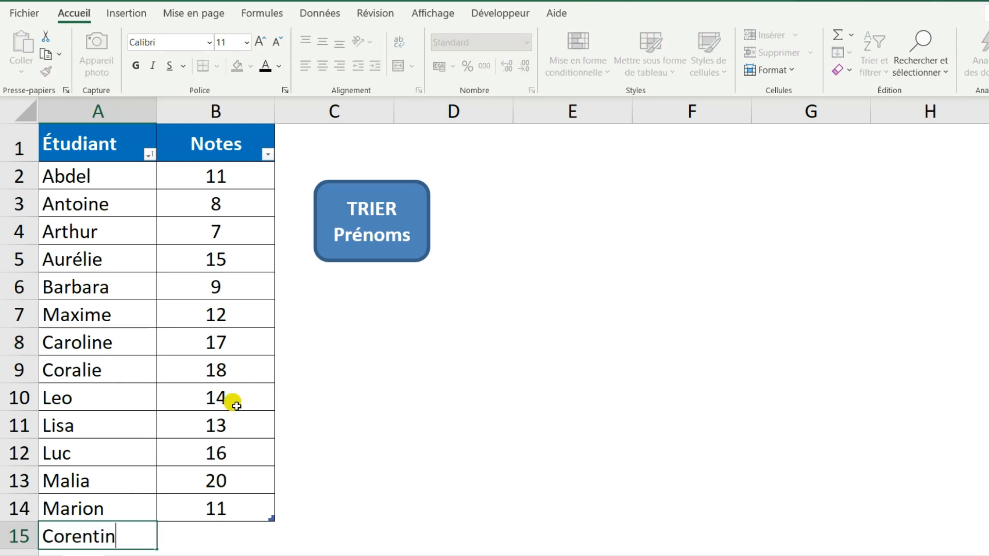
{"action": "key", "text": "Tab"}
{"action": "type", "text": "15"}
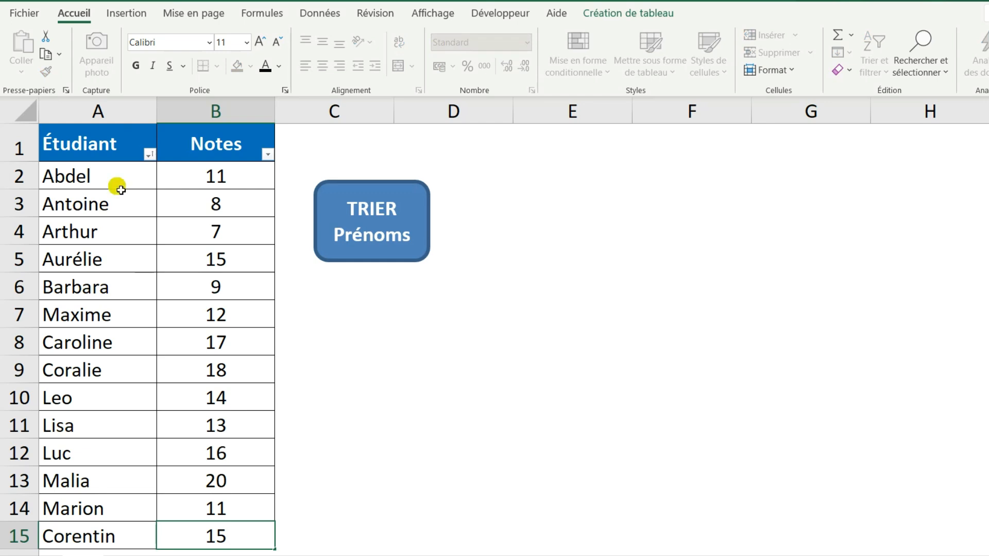
{"action": "left_click", "coordinate": [411, 233]}
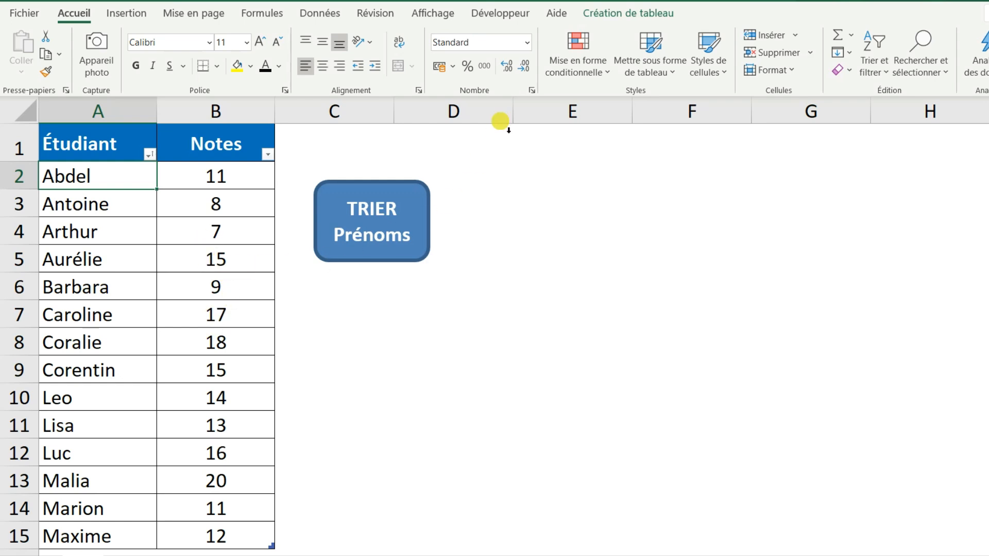
- Start recording a macro named TriNotesDécroissant, stored in this workbook
{"action": "left_click", "coordinate": [517, 15]}
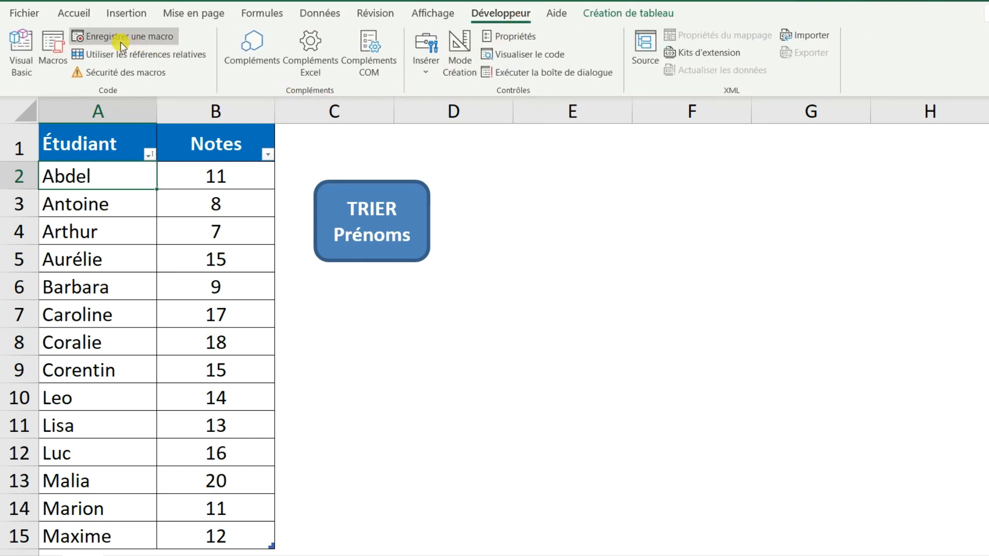
{"action": "left_click", "coordinate": [174, 42]}
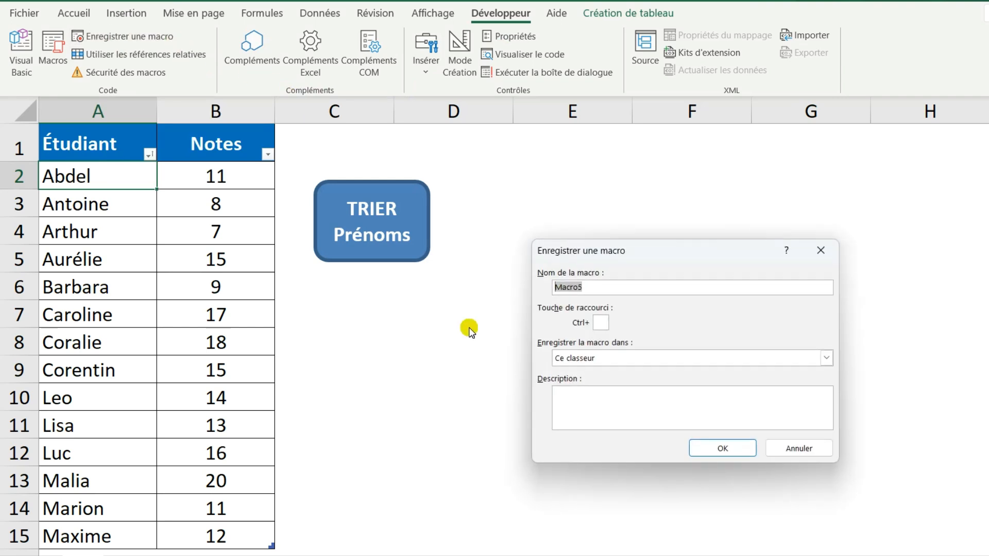
{"action": "type", "text": "TriNotesDécroissant"}
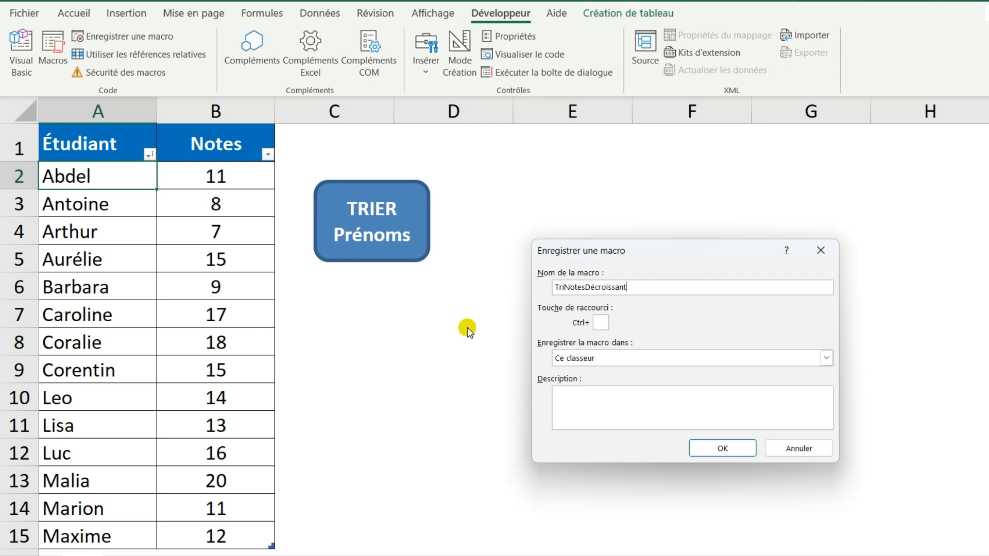
{"action": "left_click", "coordinate": [722, 451]}
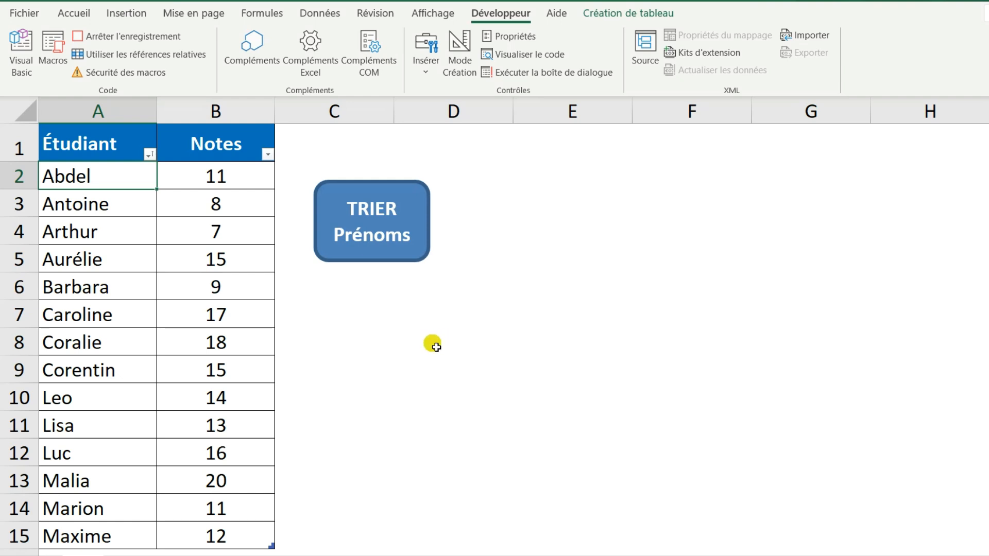
- Sort the table by the Notes column from largest to smallest and stop the macro recording
{"action": "left_click", "coordinate": [222, 210]}
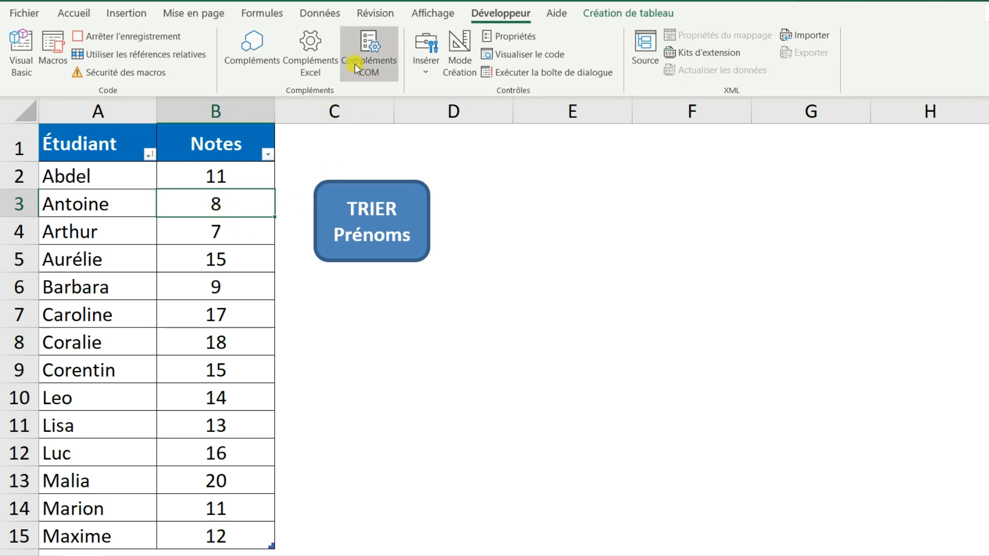
{"action": "left_click", "coordinate": [329, 14]}
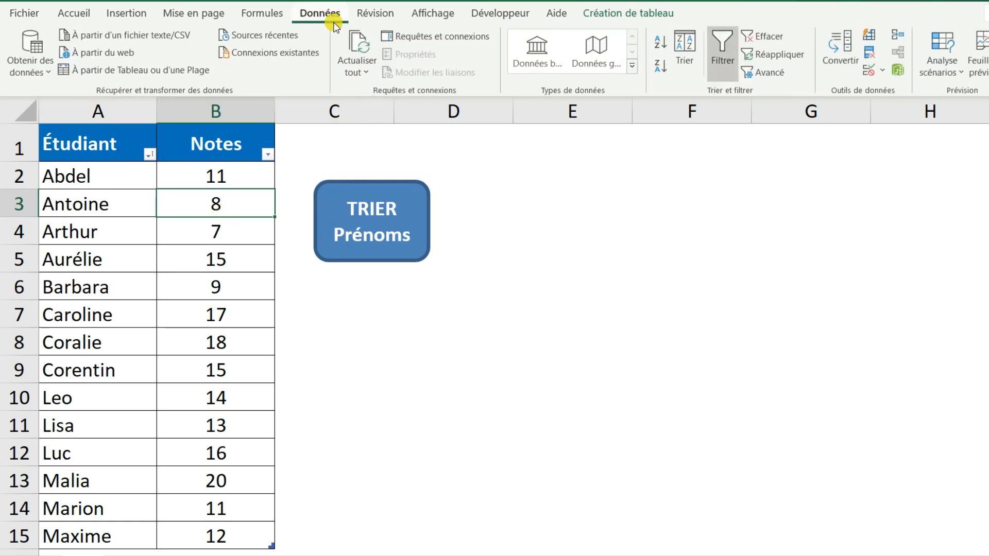
{"action": "left_click", "coordinate": [664, 71]}
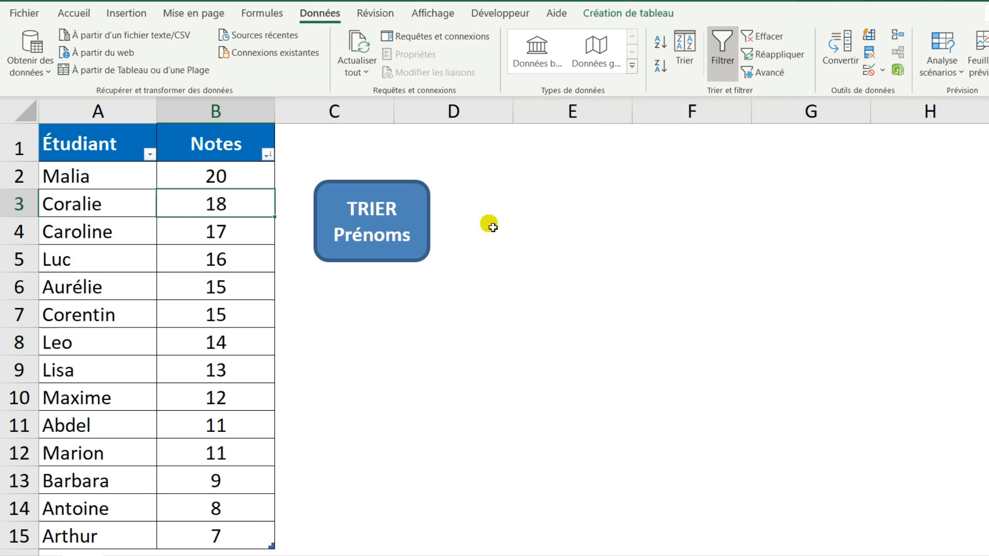
{"action": "left_click", "coordinate": [508, 15]}
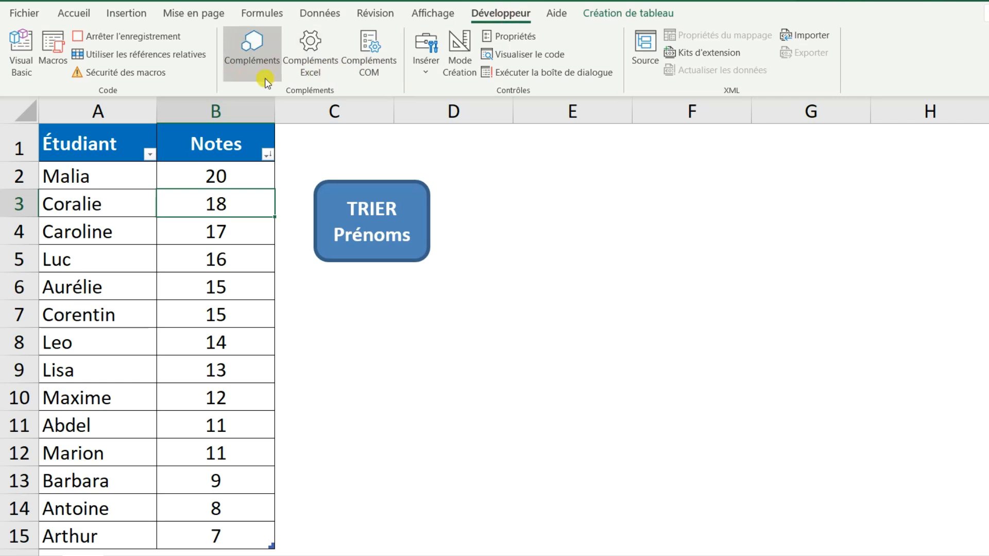
{"action": "left_click", "coordinate": [125, 35]}
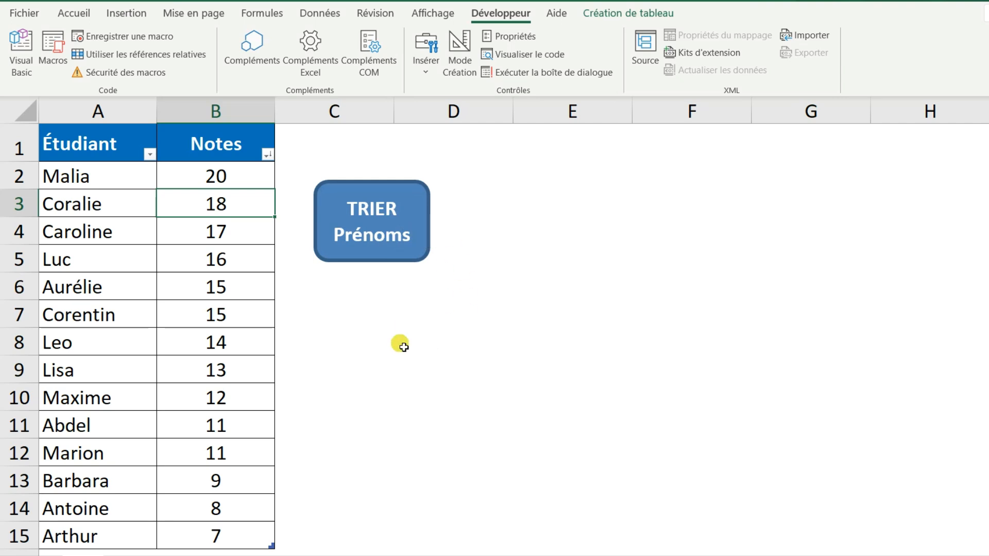
- Duplicate the "TRIER Prénoms" shape, place the copy directly below the original, and change its second line to "Notes"
{"action": "left_click", "coordinate": [430, 214], "text": "ctrl"}
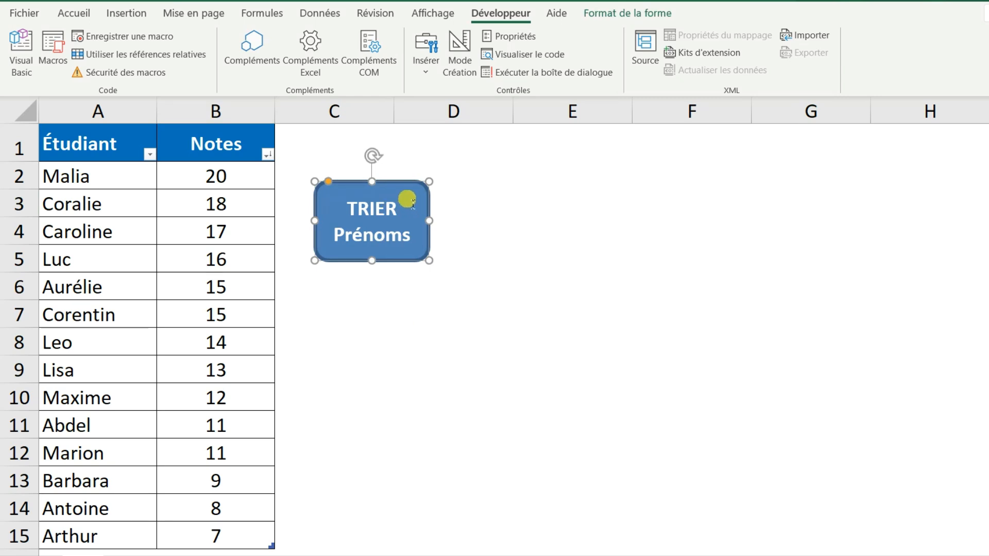
{"action": "key", "text": "ctrl+c"}
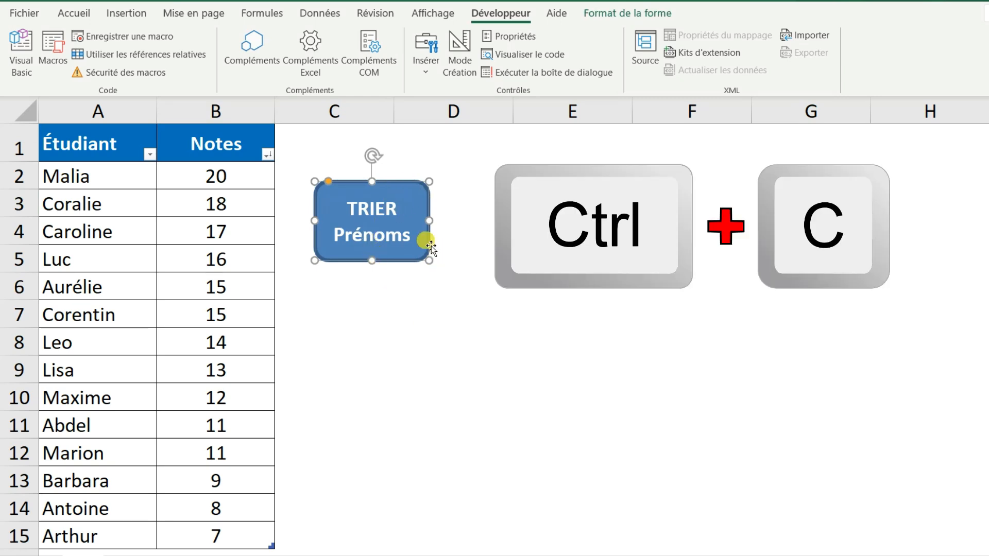
{"action": "key", "text": "ctrl+v"}
{"action": "left_click_drag", "start_coordinate": [444, 226], "coordinate": [422, 300]}
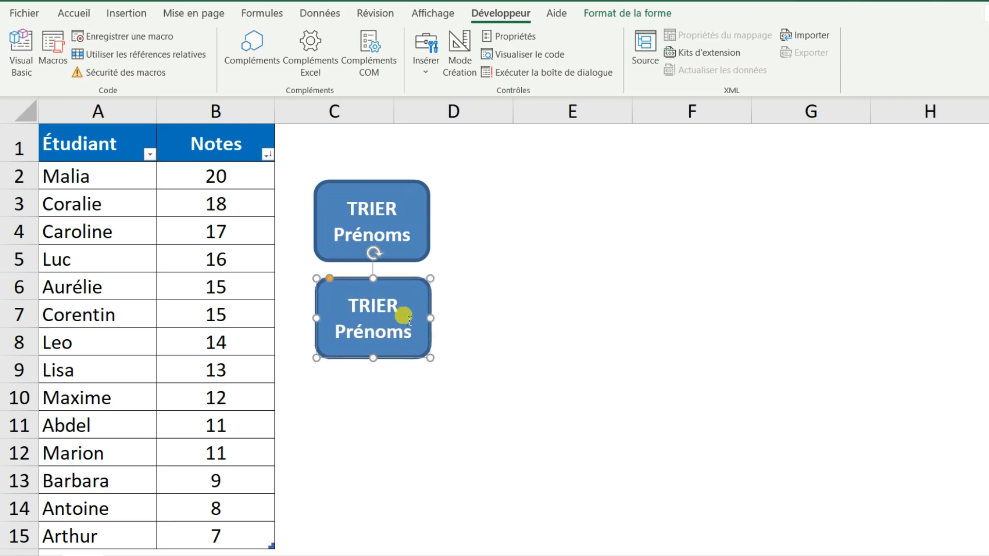
{"action": "double_click", "coordinate": [411, 330]}
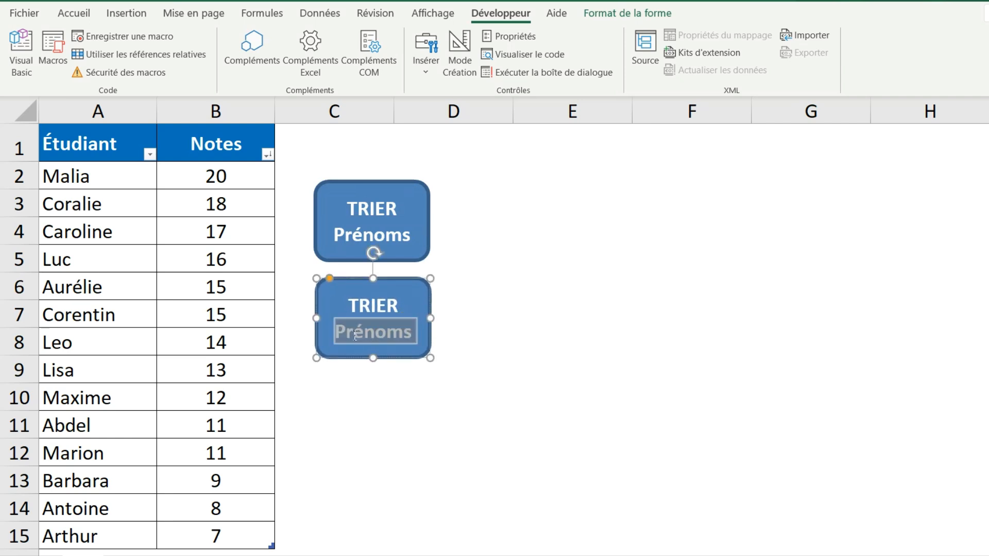
{"action": "type", "text": "N"}
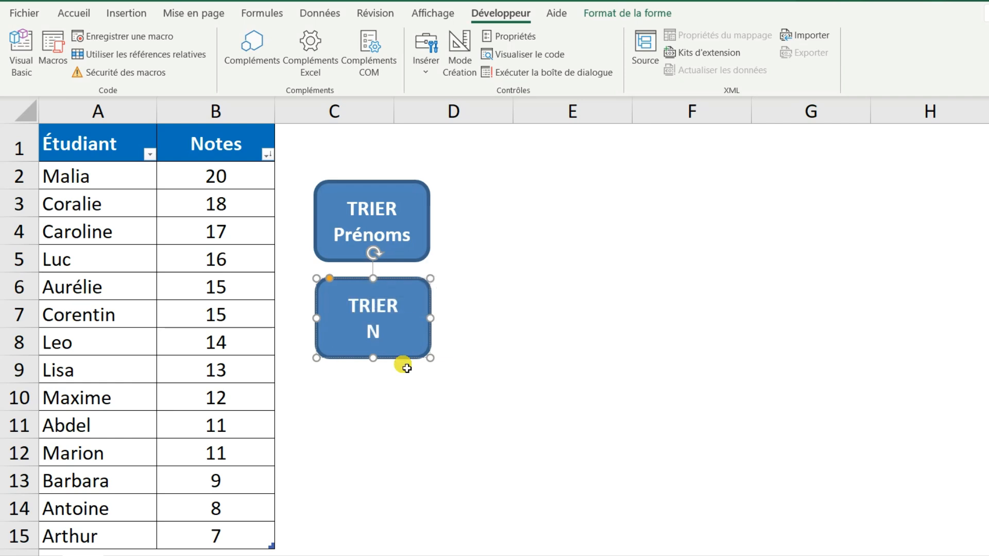
{"action": "type", "text": "otes"}
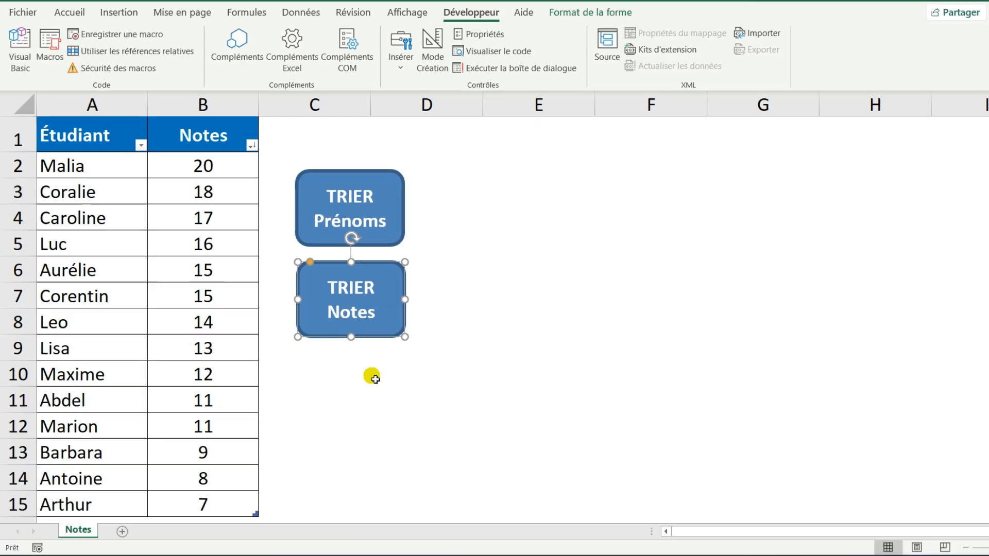
- Assign the macro TriNotesDécroissant to the "TRIER Notes" shape and deselect the shape
{"action": "right_click", "coordinate": [392, 301]}
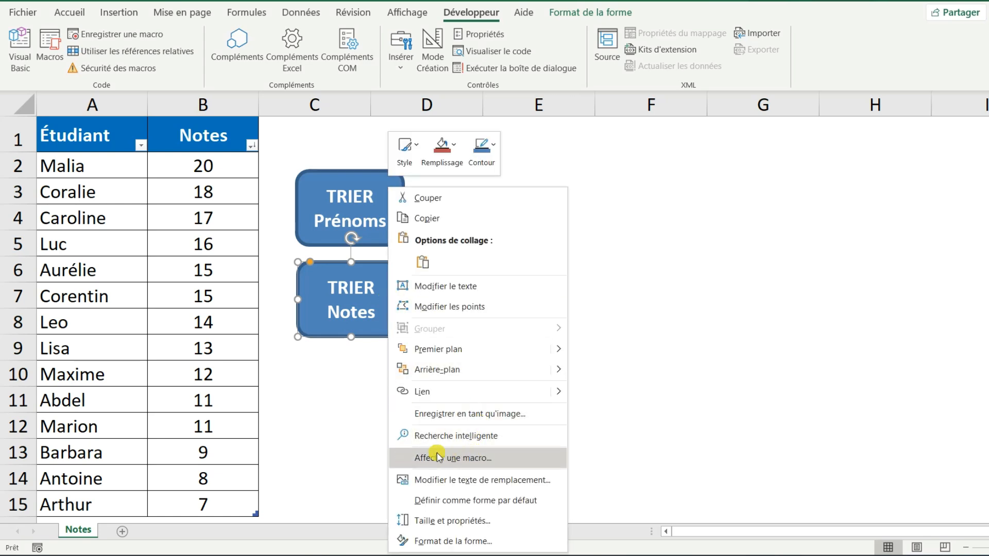
{"action": "left_click", "coordinate": [480, 459]}
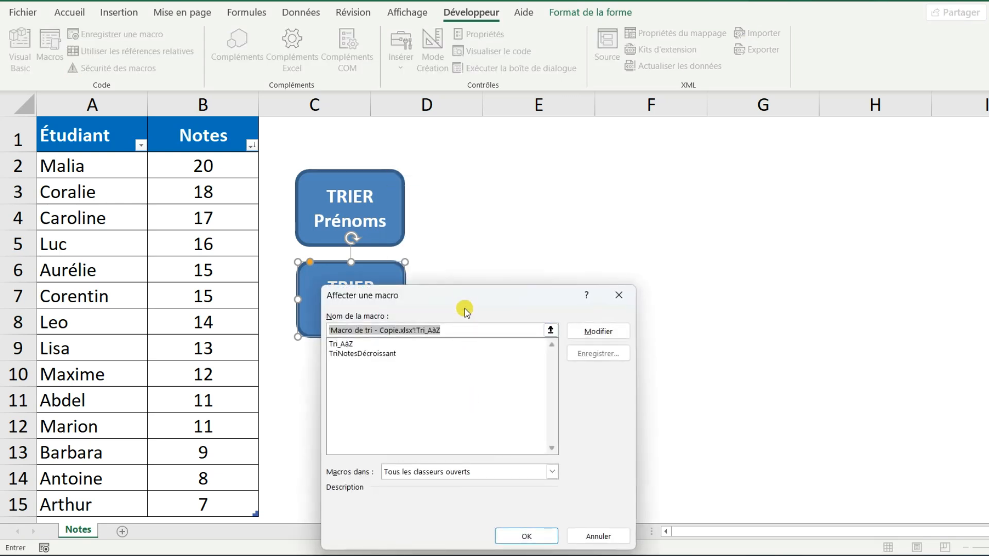
{"action": "left_click_drag", "start_coordinate": [466, 297], "coordinate": [580, 179]}
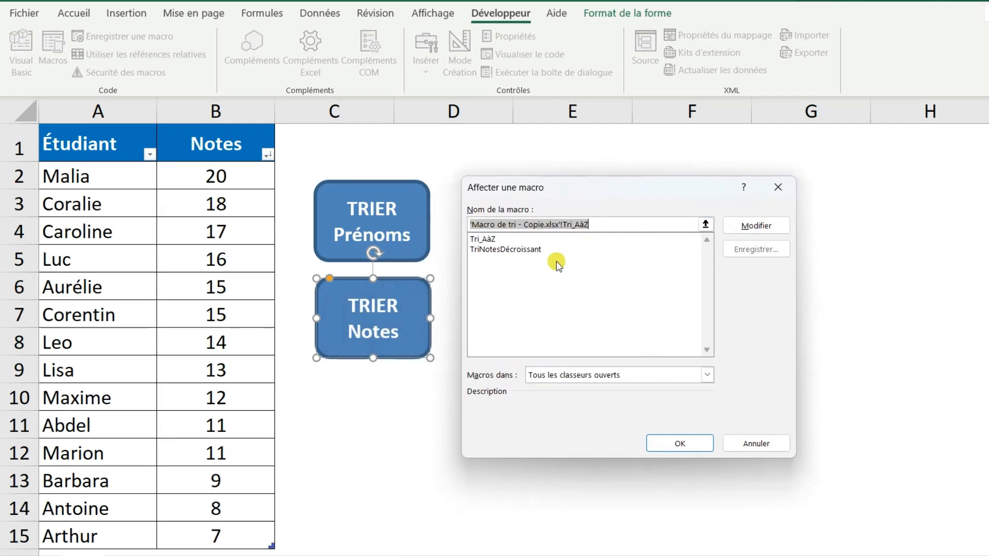
{"action": "left_click", "coordinate": [527, 250]}
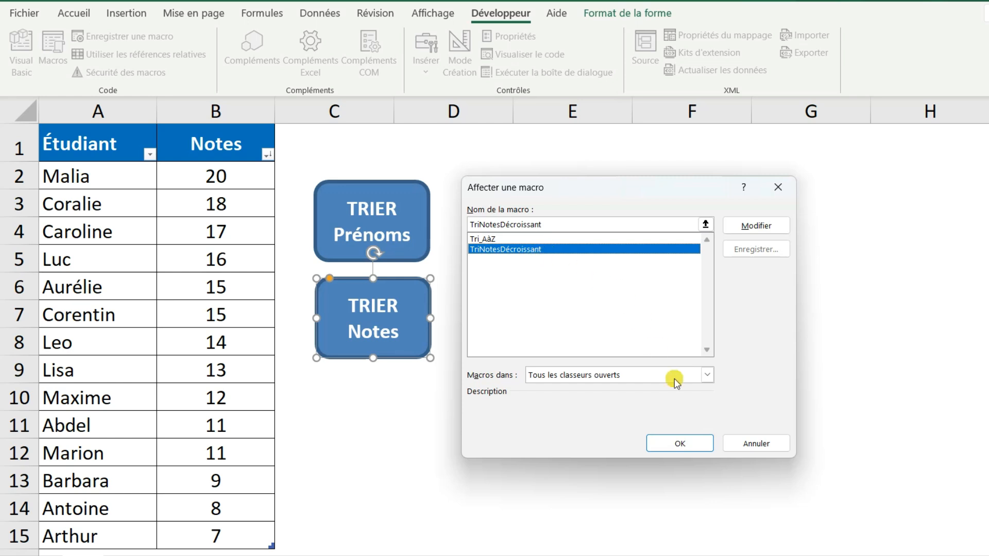
{"action": "left_click", "coordinate": [693, 445]}
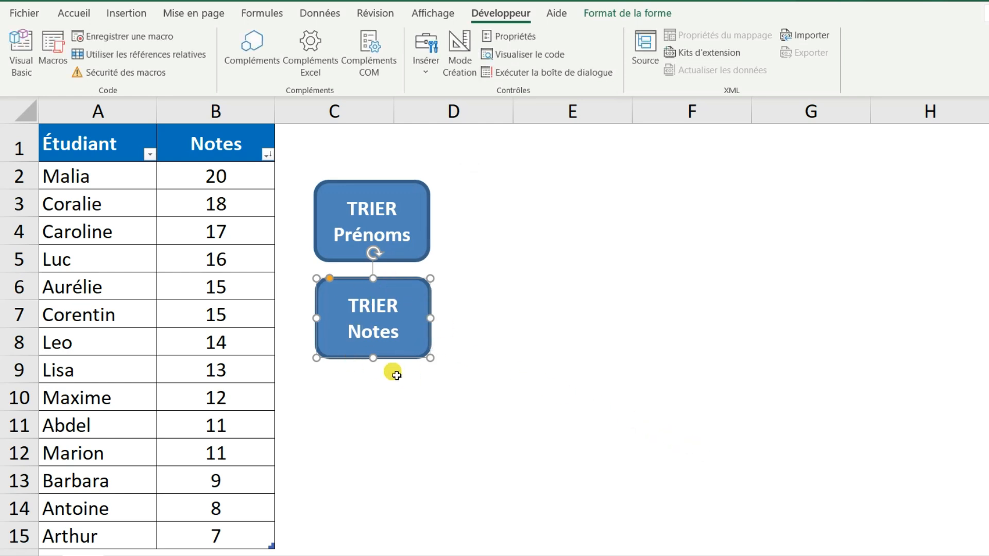
{"action": "key", "text": "Escape"}
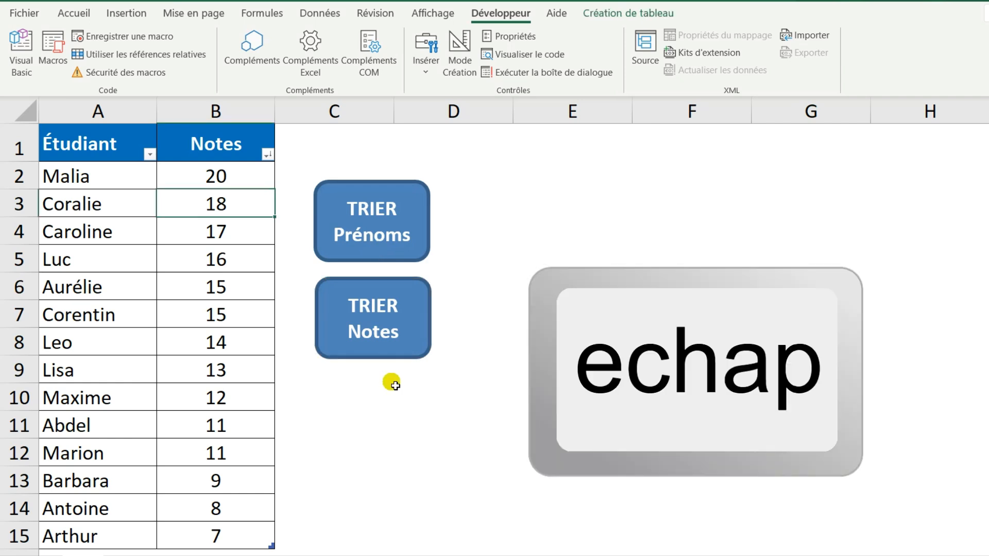
- Test both macro shapes by sorting the table by first name and then by grade
{"action": "left_click", "coordinate": [370, 234]}
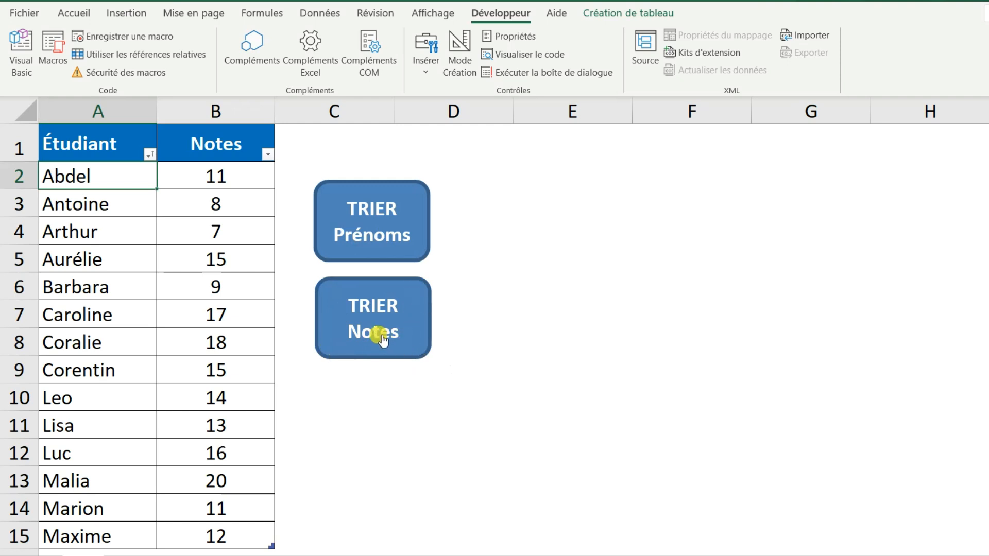
{"action": "left_click", "coordinate": [412, 317]}
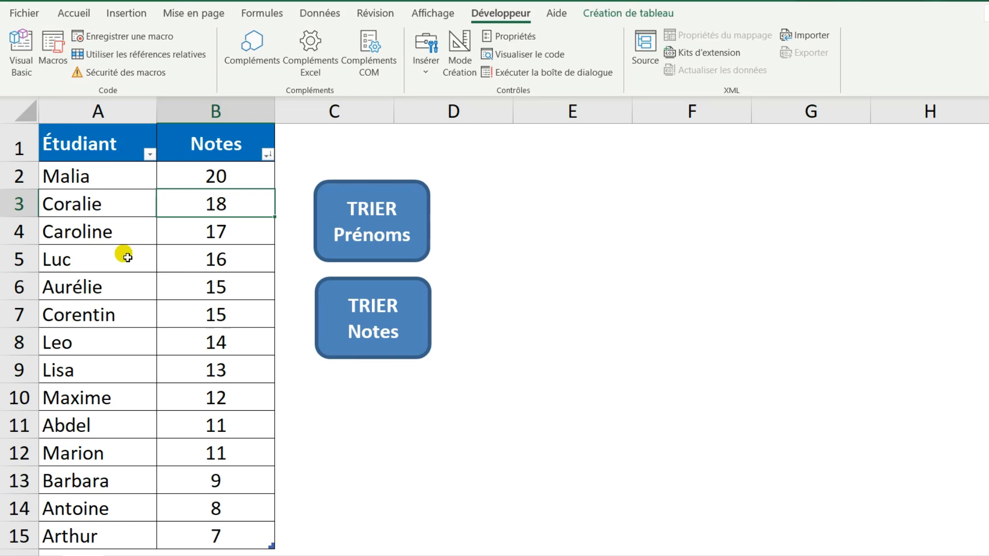
- Save the workbook as "Macro de tri - Copie" in the macro-enabled Excel format (*.xlsm), in the current folder
{"action": "left_click", "coordinate": [15, 13]}
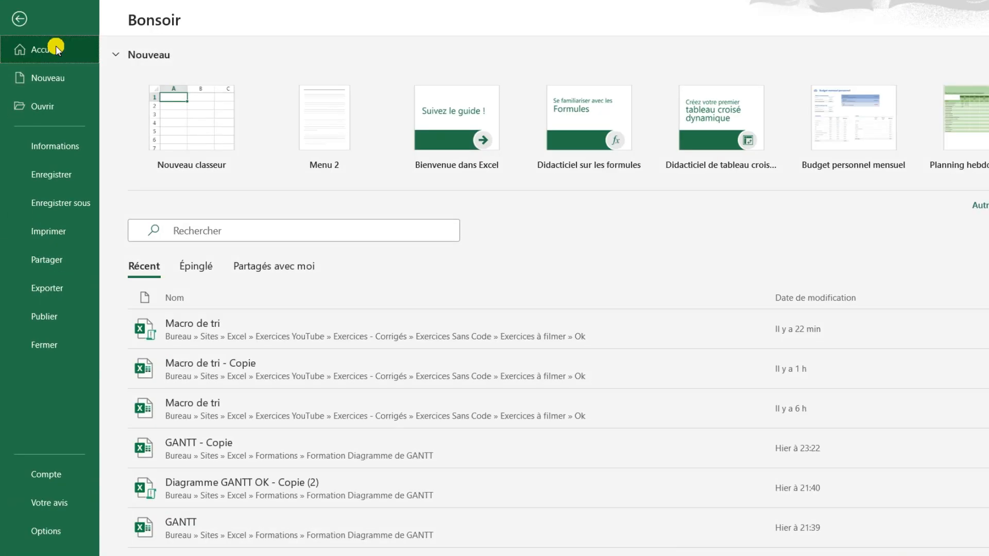
{"action": "left_click", "coordinate": [74, 209]}
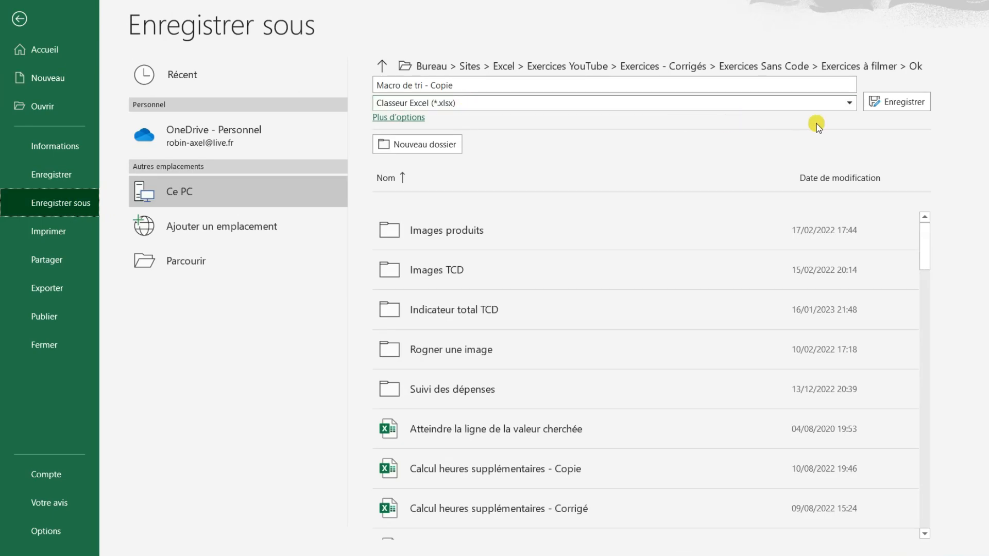
{"action": "left_click", "coordinate": [850, 105]}
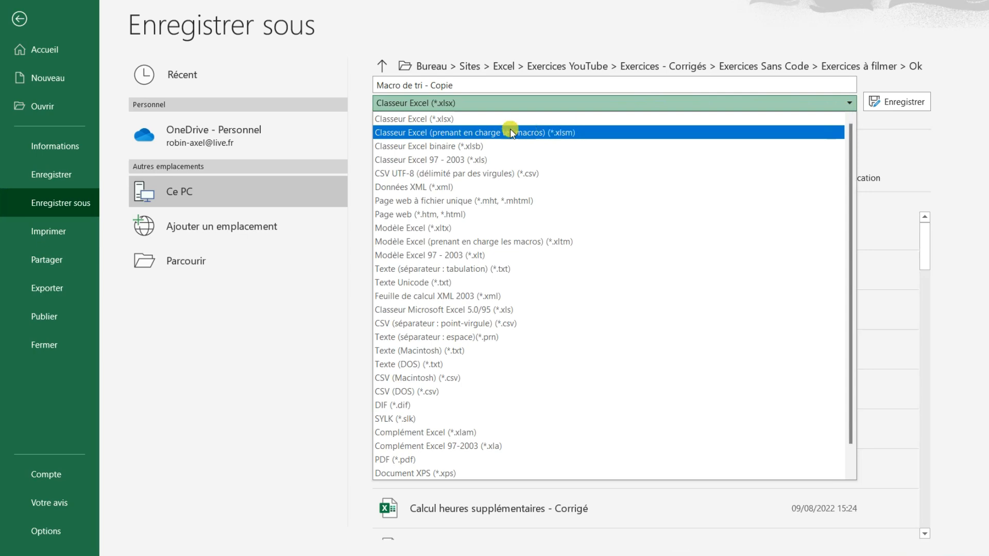
{"action": "left_click", "coordinate": [579, 134]}
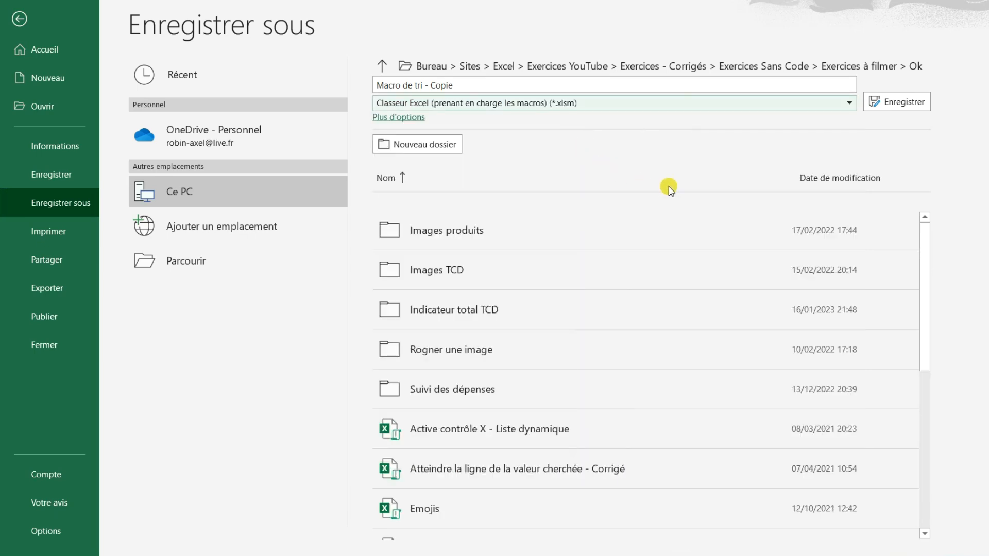
{"action": "left_click", "coordinate": [918, 105]}
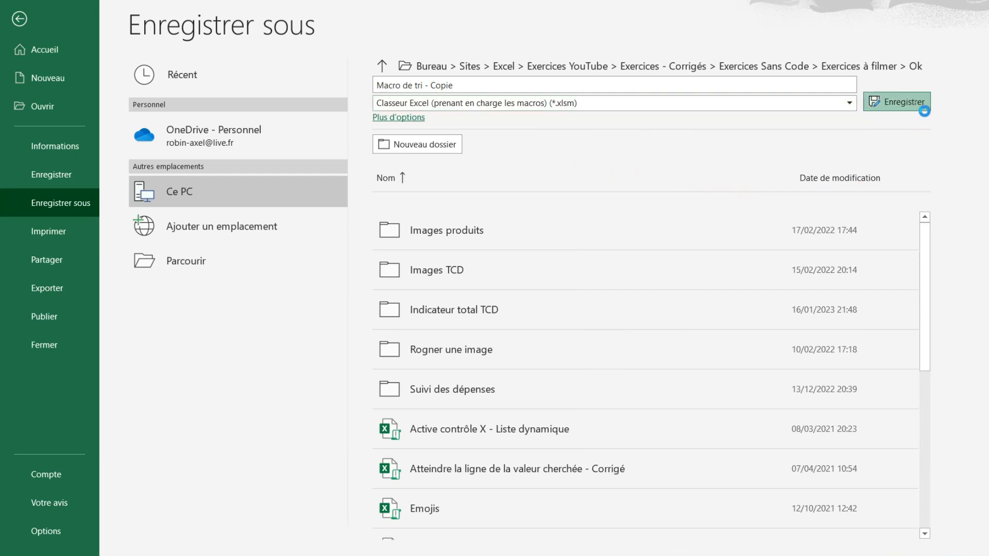